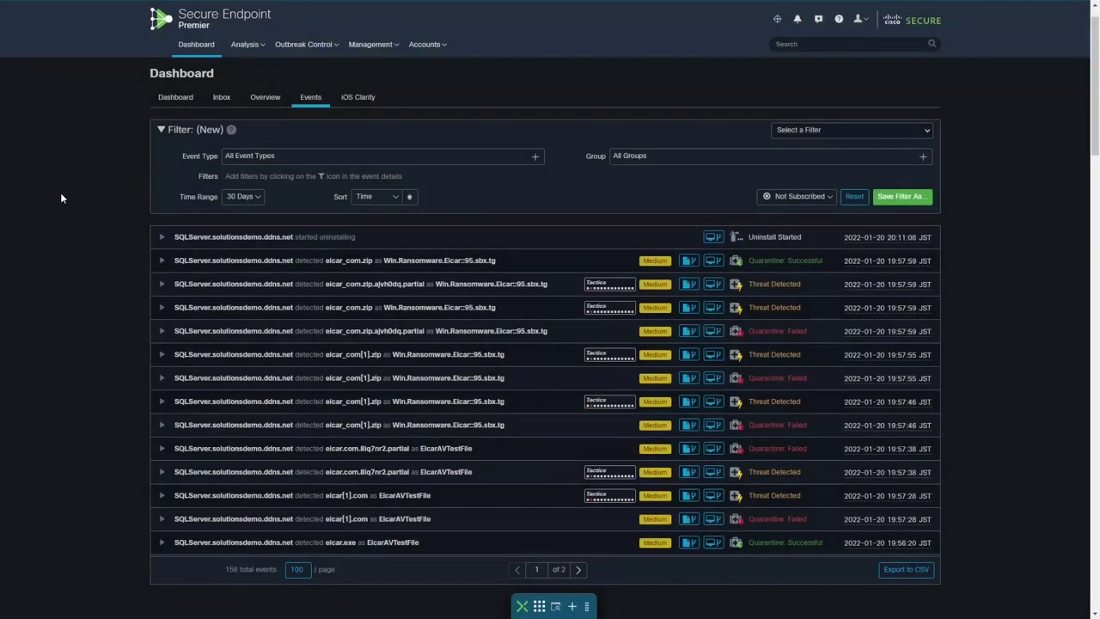
Examine the 30-day Events list for detections, quarantine results and scans on the monitored computers.
{"action": "scroll", "coordinate": [663, 236], "scroll_direction": "down", "scroll_amount": 1}
{"action": "scroll", "coordinate": [663, 237], "scroll_direction": "down", "scroll_amount": 3}
{"action": "scroll", "coordinate": [663, 237], "scroll_direction": "down", "scroll_amount": 12}
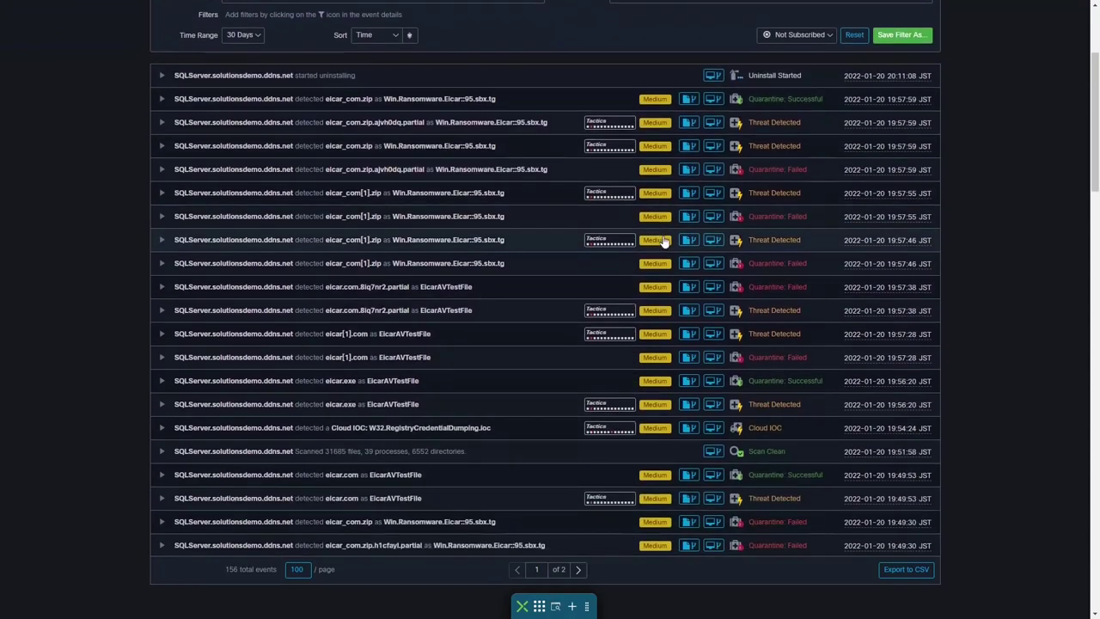
{"action": "scroll", "coordinate": [657, 247], "scroll_direction": "down", "scroll_amount": 11}
{"action": "scroll", "coordinate": [651, 247], "scroll_direction": "down", "scroll_amount": 18}
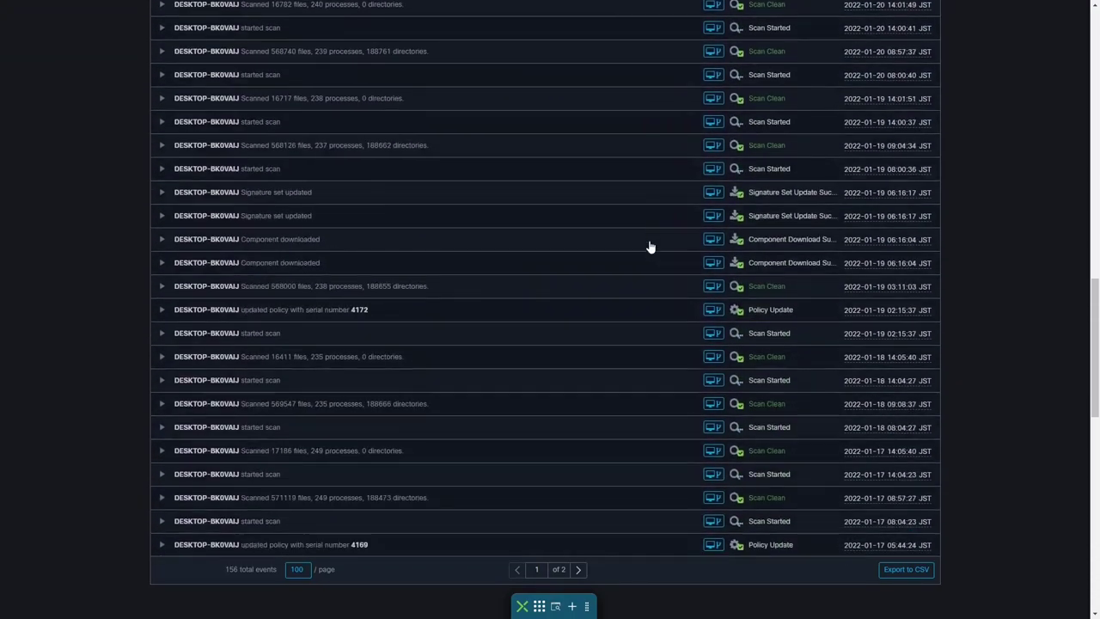
{"action": "scroll", "coordinate": [650, 247], "scroll_direction": "down", "scroll_amount": 10}
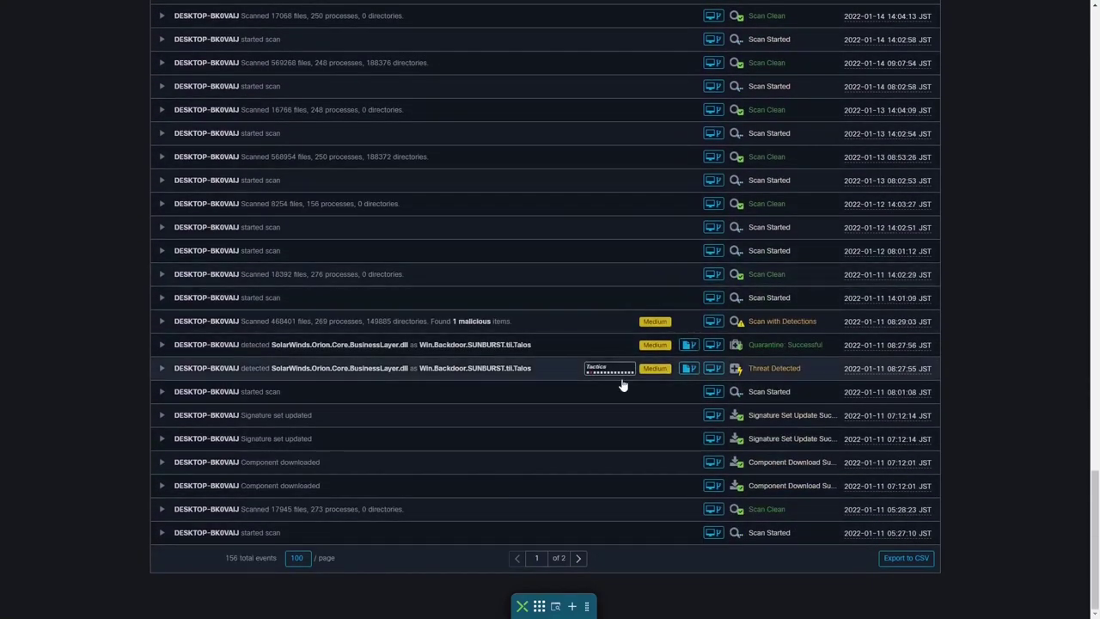
{"action": "scroll", "coordinate": [636, 482], "scroll_direction": "up", "scroll_amount": 20}
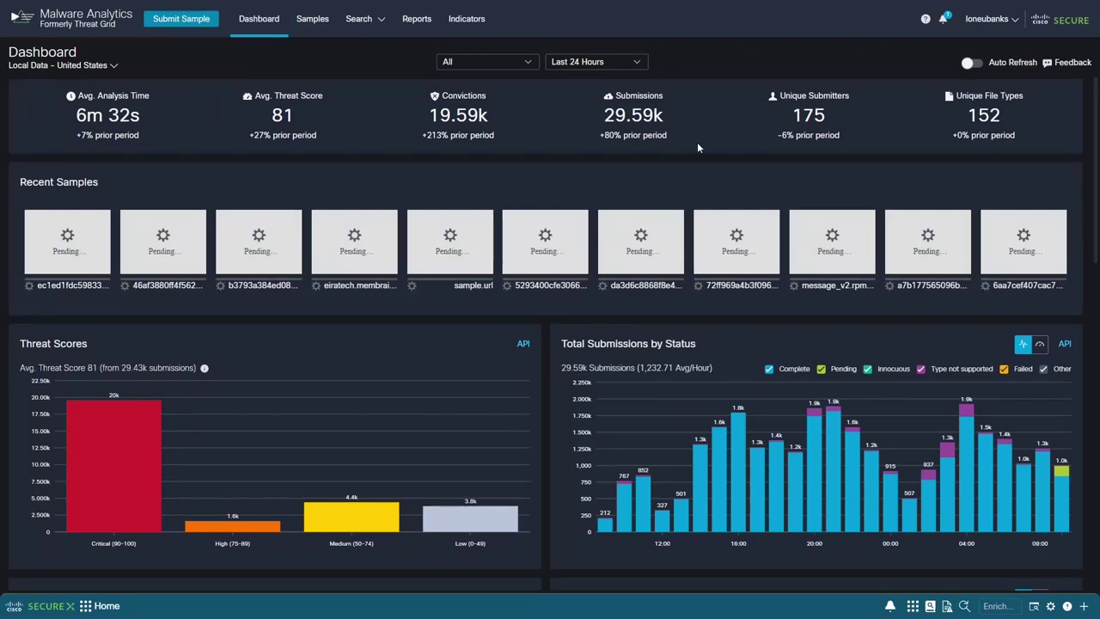
Examine the Malware Analytics dashboard's threat scores, submissions, convictions, environments and file types for the last 24 hours.
{"action": "scroll", "coordinate": [1091, 199], "scroll_direction": "down", "scroll_amount": 3}
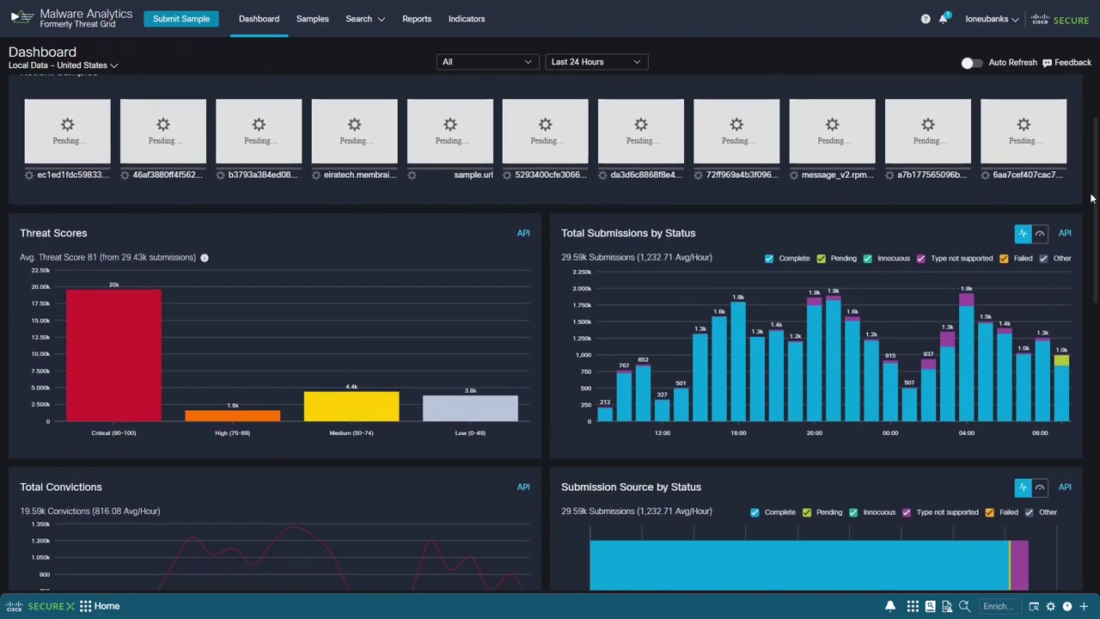
{"action": "scroll", "coordinate": [1091, 199], "scroll_direction": "down", "scroll_amount": 2}
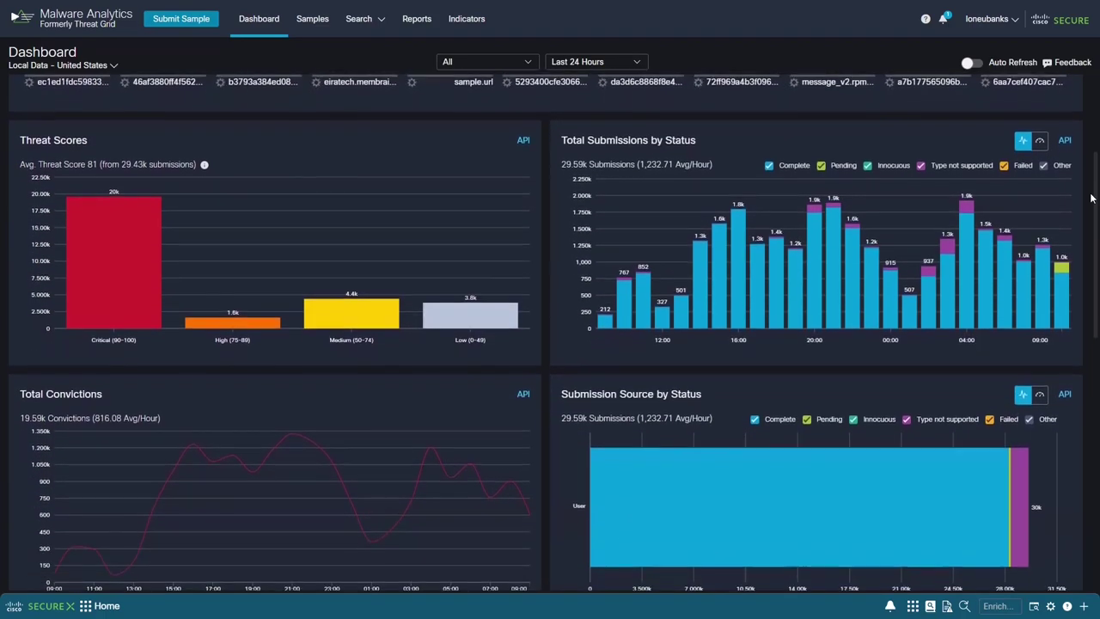
{"action": "scroll", "coordinate": [1092, 199], "scroll_direction": "down", "scroll_amount": 2}
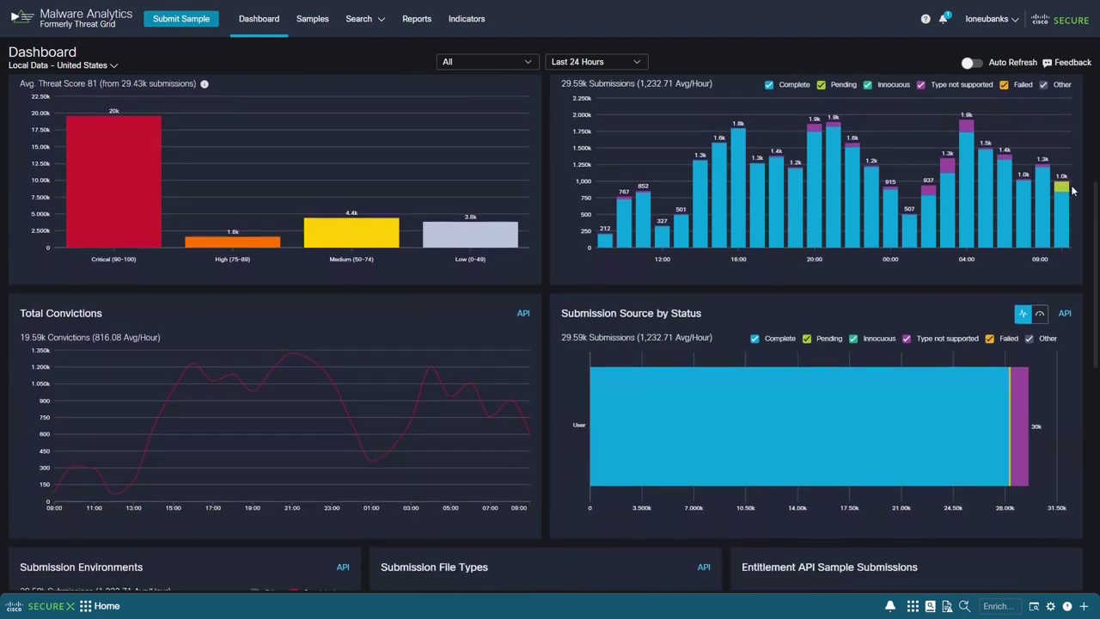
{"action": "scroll", "coordinate": [1072, 191], "scroll_direction": "down", "scroll_amount": 2}
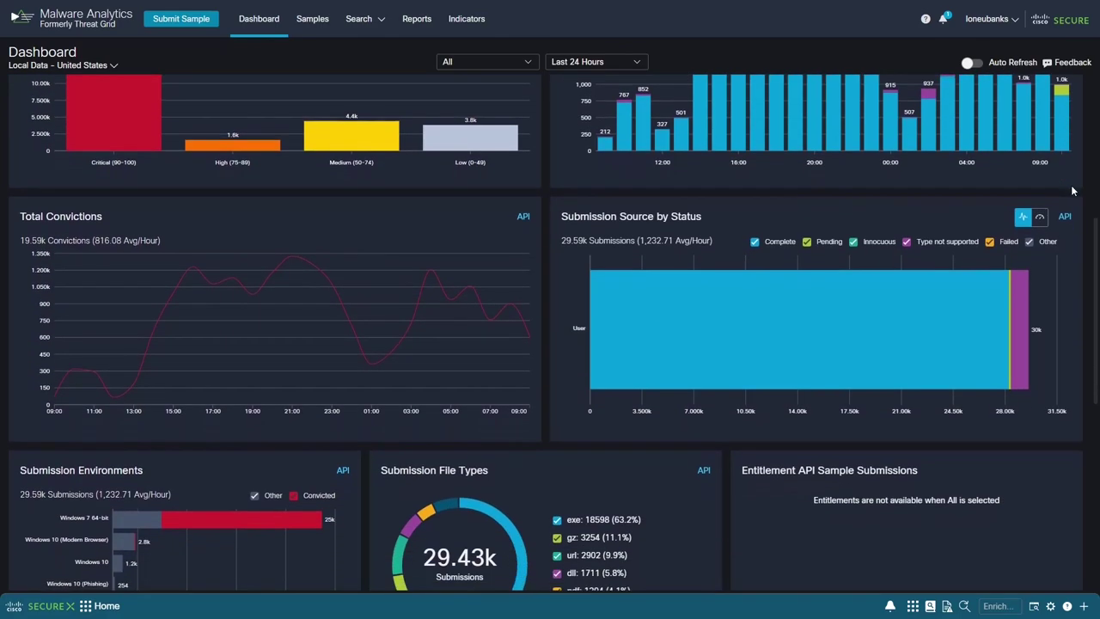
{"action": "scroll", "coordinate": [1080, 193], "scroll_direction": "down", "scroll_amount": 3}
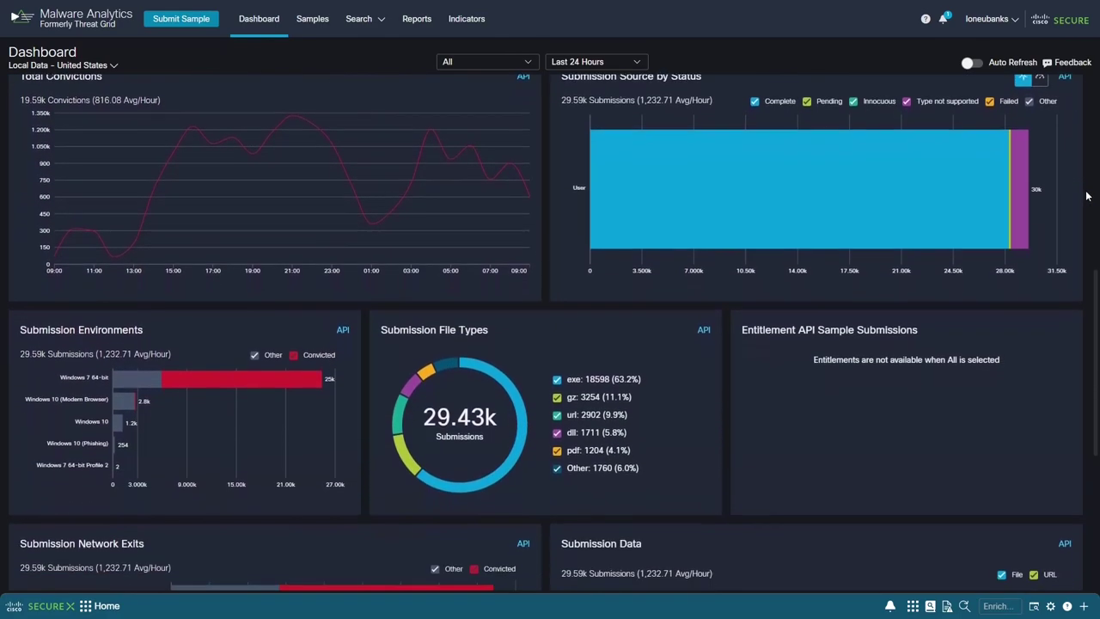
{"action": "scroll", "coordinate": [1086, 196], "scroll_direction": "down", "scroll_amount": 4}
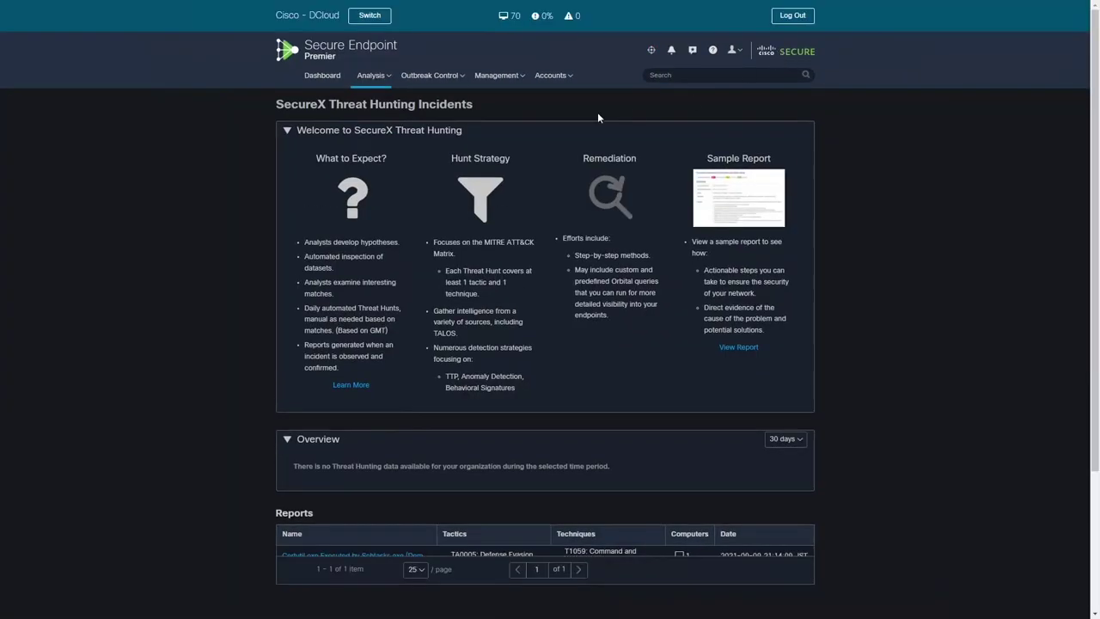
Open the Certutil.exe Executed by Schtasks.exe (Demo Data) report from the SecureX Threat Hunting Incidents page.
{"action": "scroll", "coordinate": [242, 276], "scroll_direction": "down", "scroll_amount": 1}
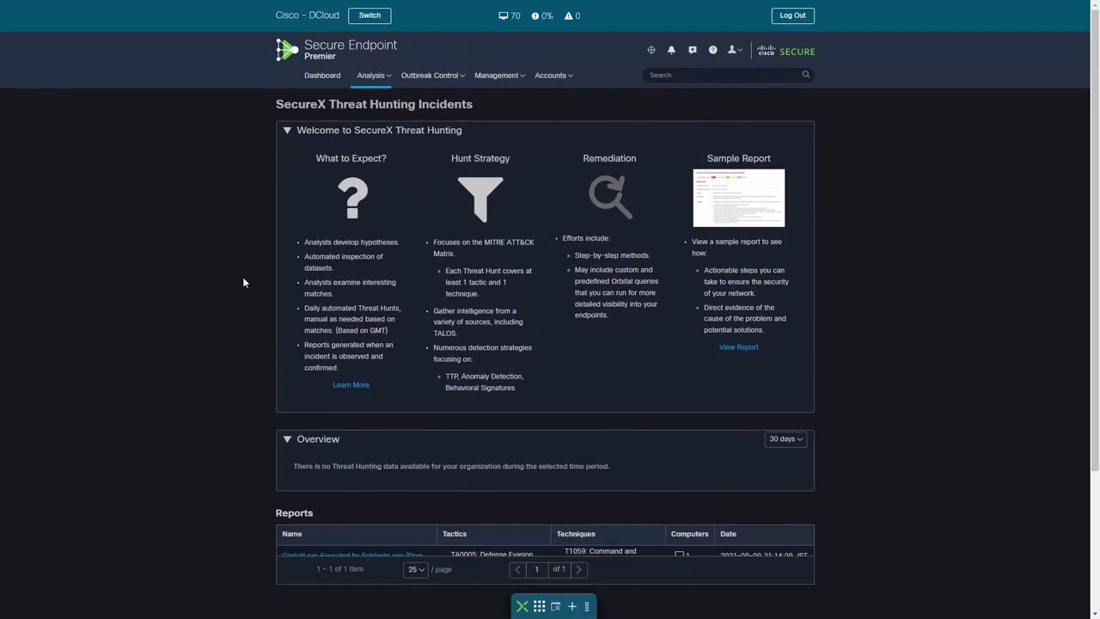
{"action": "scroll", "coordinate": [242, 281], "scroll_direction": "down", "scroll_amount": 4}
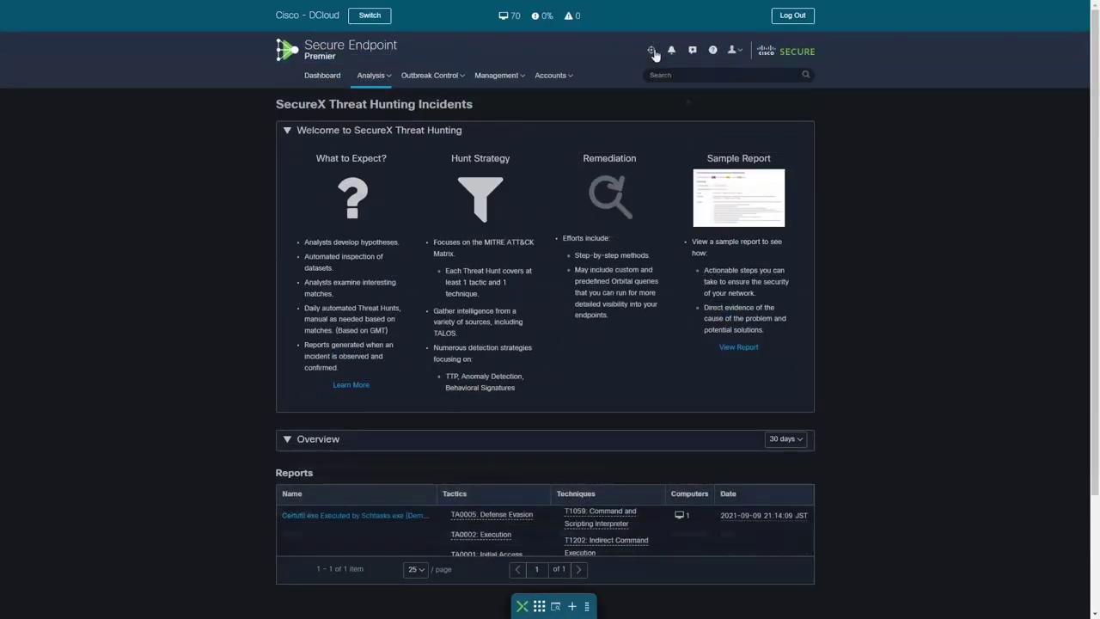
{"action": "scroll", "coordinate": [621, 98], "scroll_direction": "down", "scroll_amount": 3}
{"action": "scroll", "coordinate": [356, 405], "scroll_direction": "down", "scroll_amount": 2}
{"action": "left_click", "coordinate": [336, 381]}
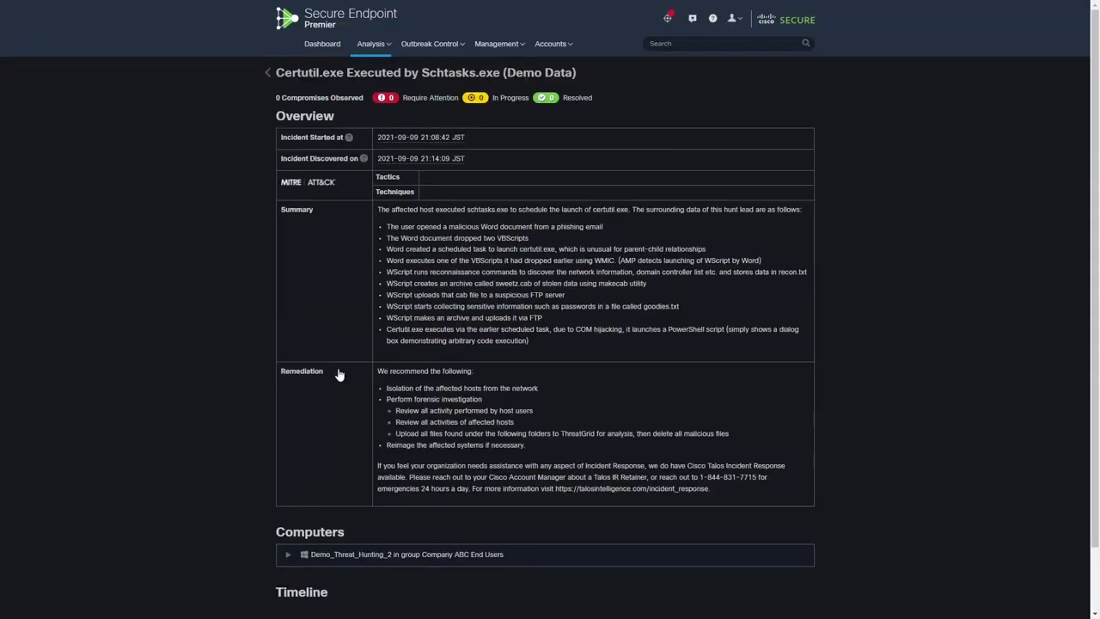
Read through the threat hunting report's overview, remediation advice, affected computers and event timeline, and return to its beginning.
{"action": "scroll", "coordinate": [866, 283], "scroll_direction": "down", "scroll_amount": 3}
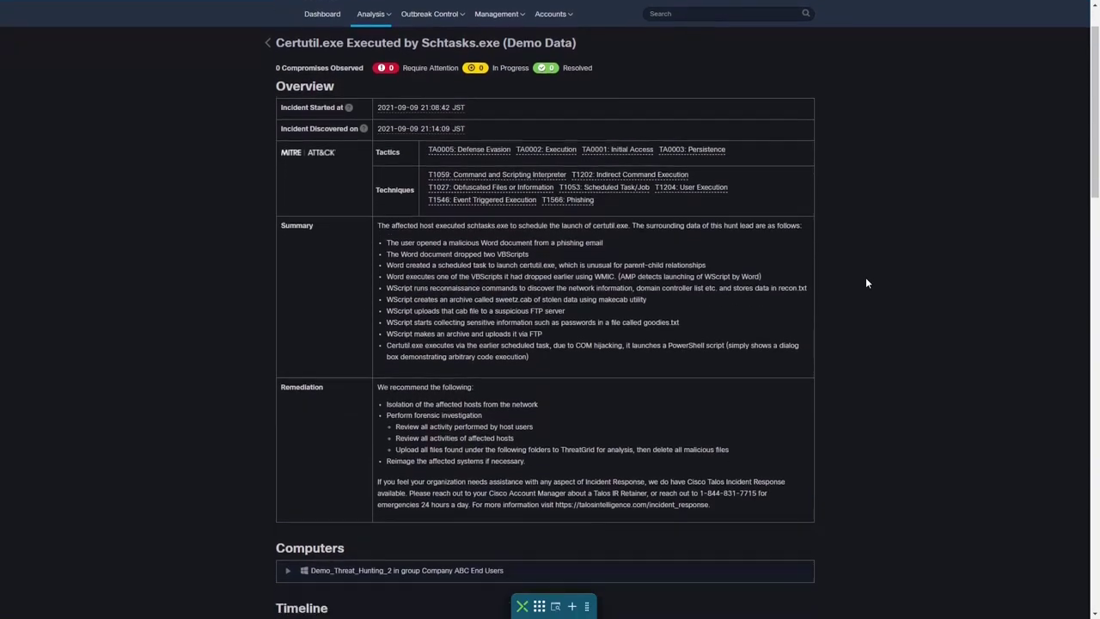
{"action": "scroll", "coordinate": [867, 283], "scroll_direction": "down", "scroll_amount": 10}
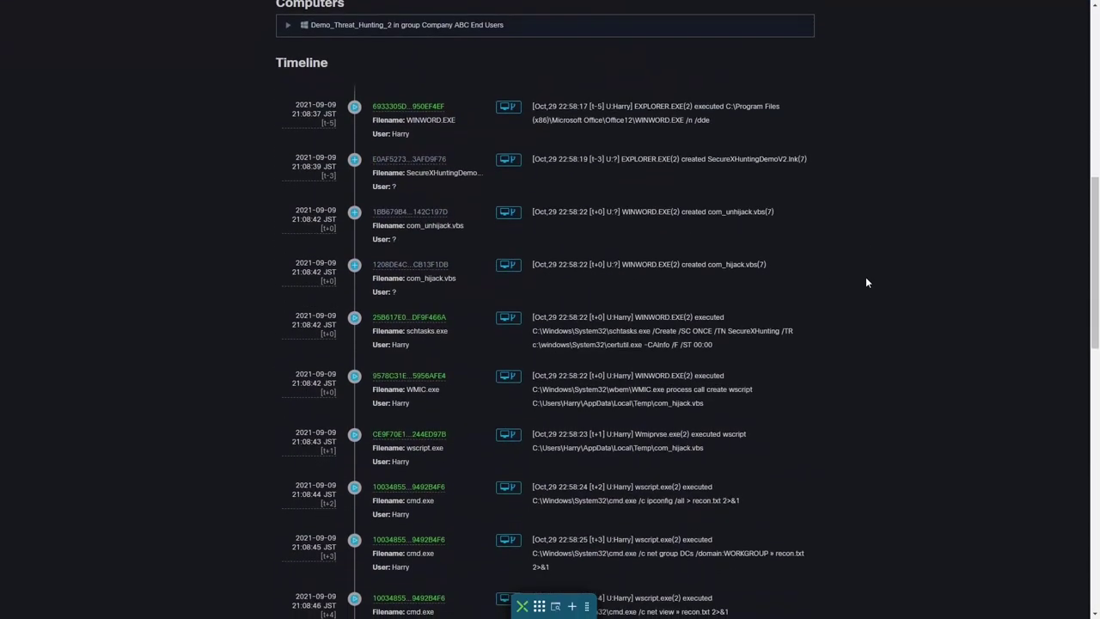
{"action": "scroll", "coordinate": [866, 282], "scroll_direction": "down", "scroll_amount": 10}
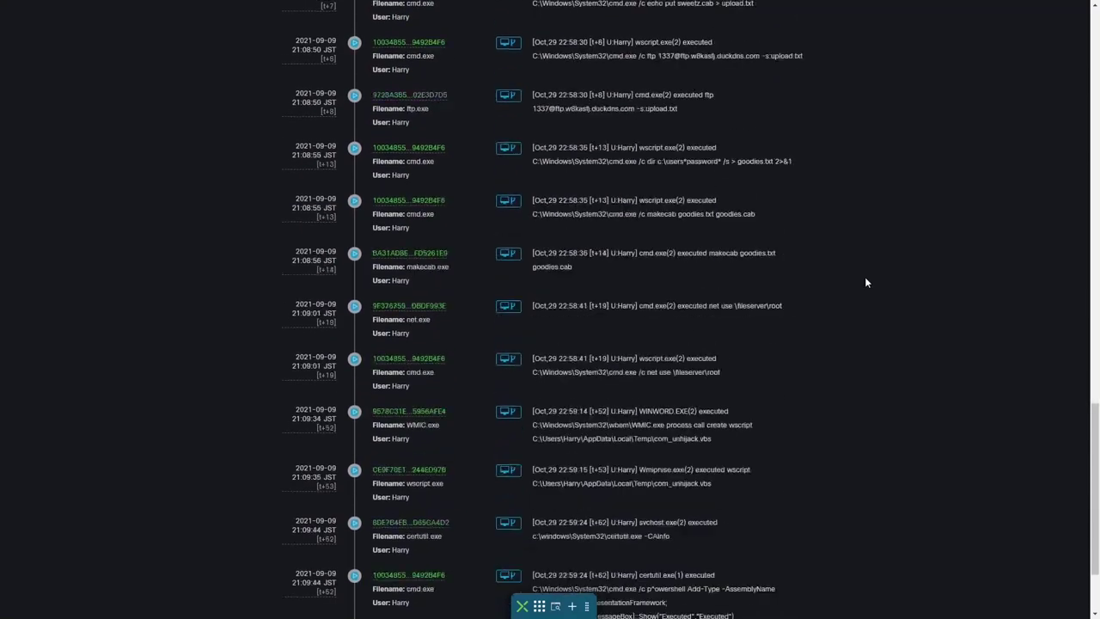
{"action": "key", "text": "Home"}
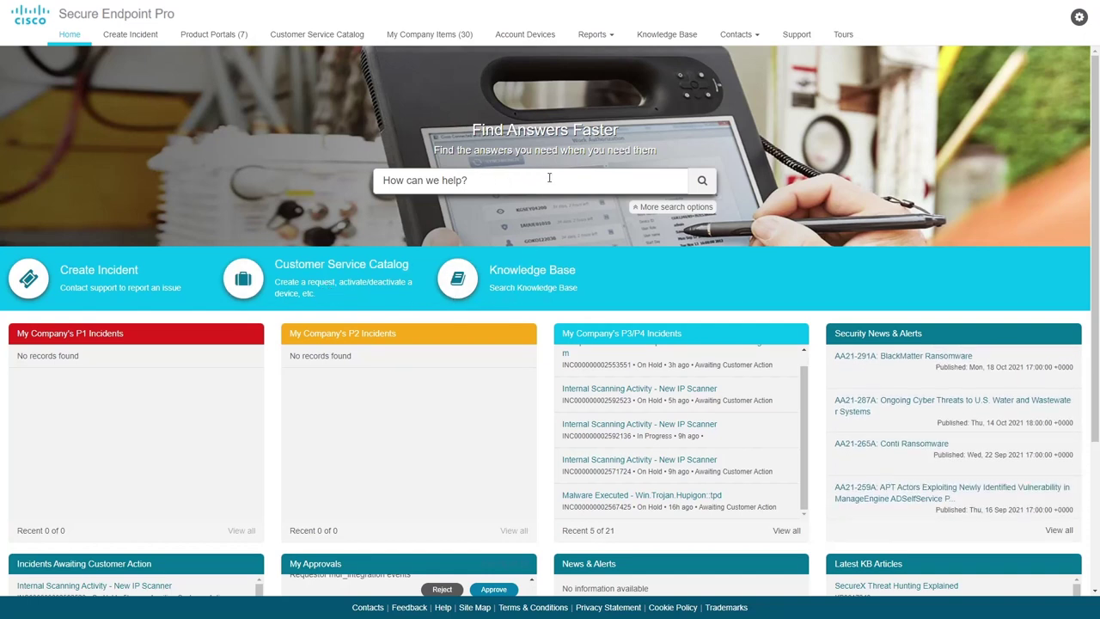
Inspect the portal home page's additional search options, including TALOS Rep Lookup, and close them.
{"action": "left_click", "coordinate": [636, 208]}
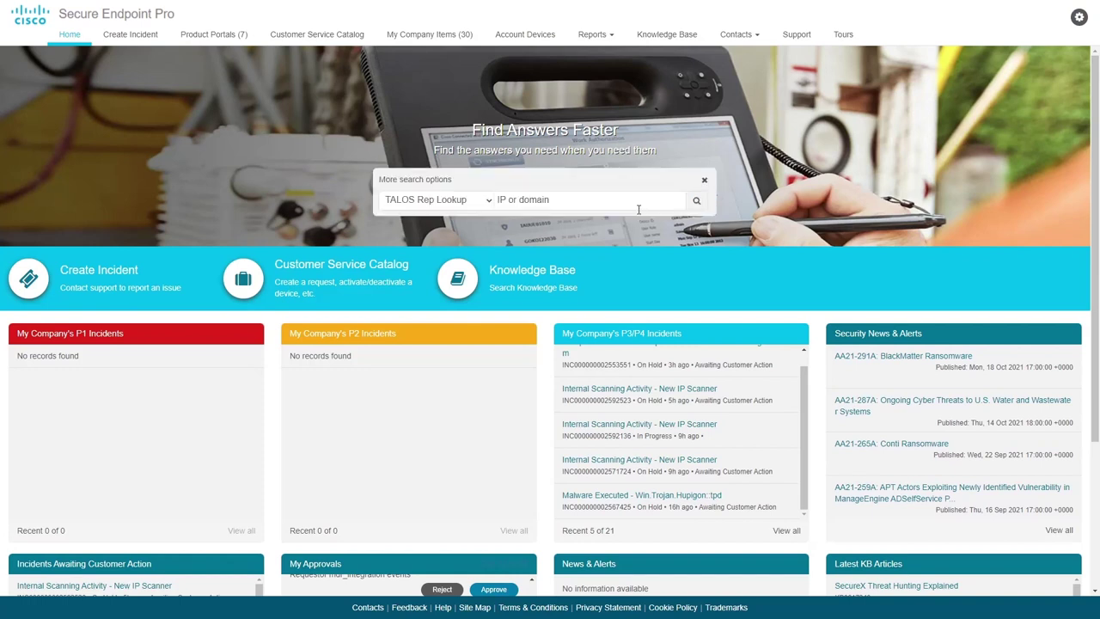
{"action": "left_click", "coordinate": [484, 226]}
{"action": "left_click", "coordinate": [703, 183]}
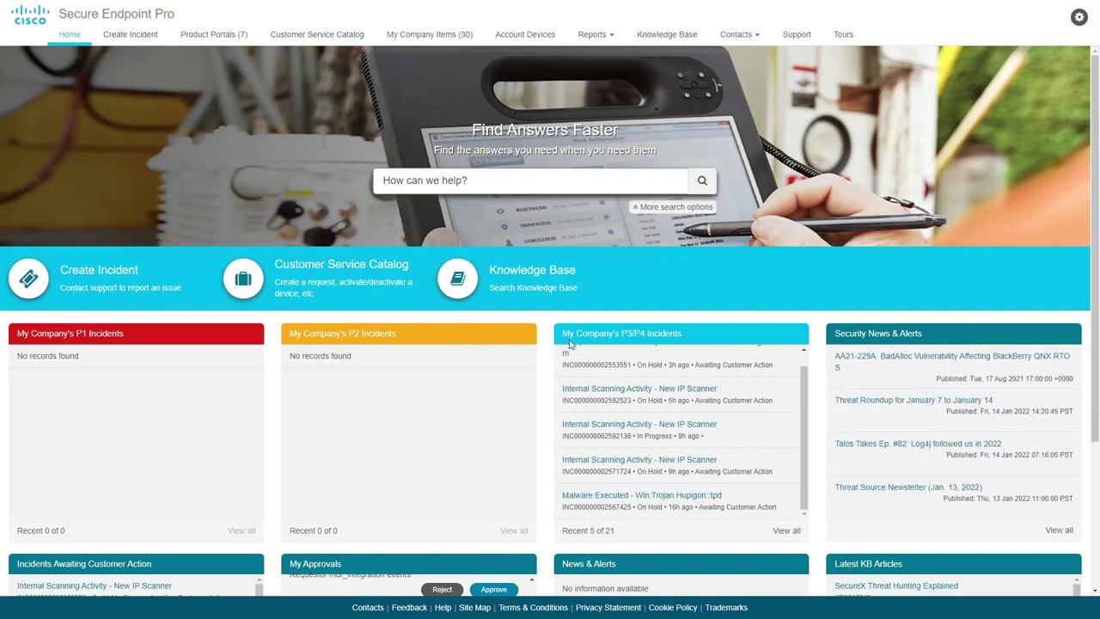
Check the incidents awaiting customer action on the home page and open the Customer Service Catalog.
{"action": "scroll", "coordinate": [505, 371], "scroll_direction": "down", "scroll_amount": 3}
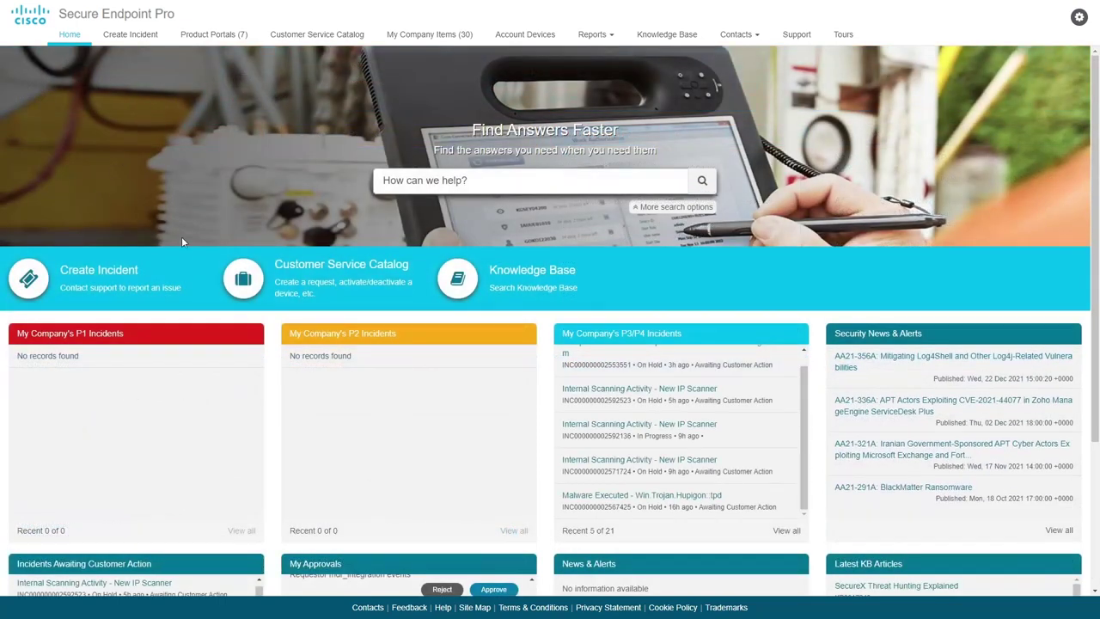
{"action": "left_click", "coordinate": [348, 279]}
View the Active Incidents reports for Cause Categories and Use Case, plus the monthly Closed Incidents Trending and Created Incident Count charts.
{"action": "left_click", "coordinate": [60, 124]}
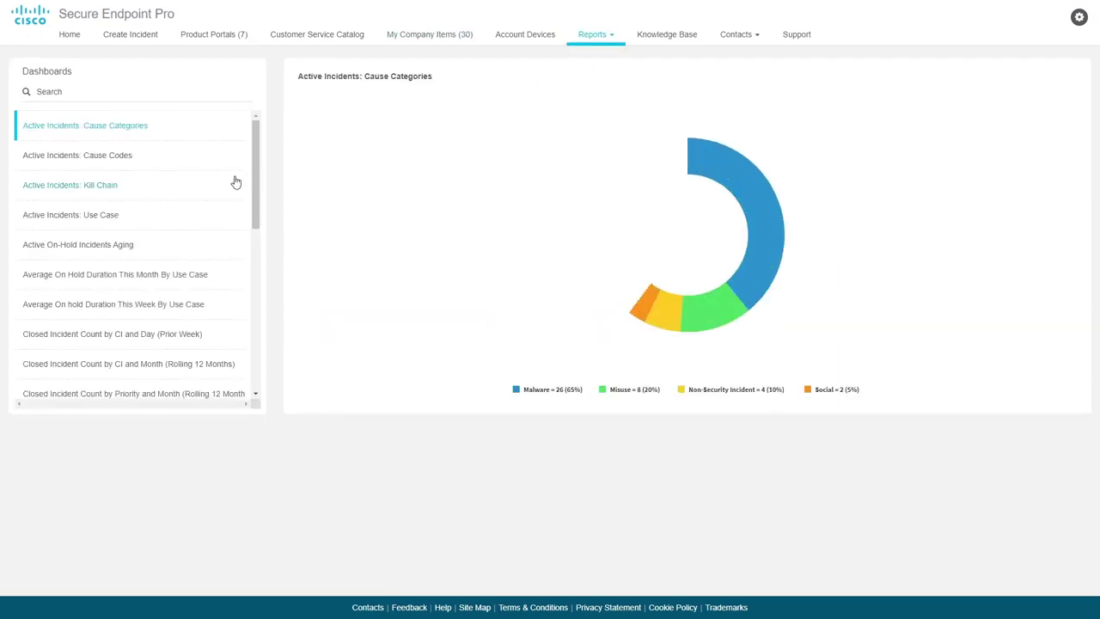
{"action": "left_click", "coordinate": [100, 215]}
{"action": "scroll", "coordinate": [152, 220], "scroll_direction": "down", "scroll_amount": 5}
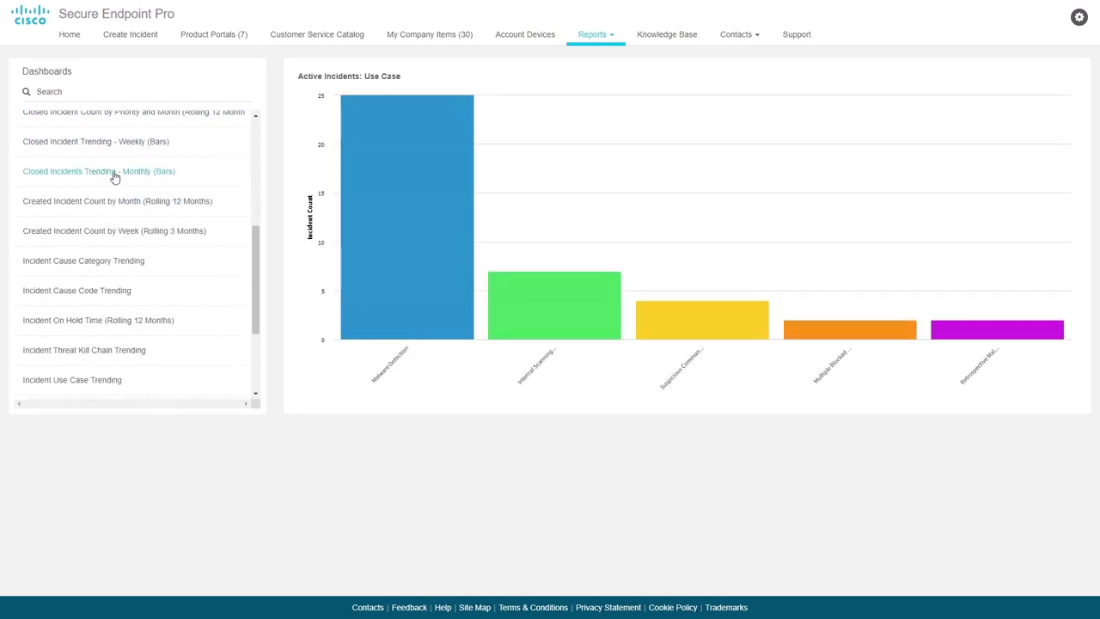
{"action": "left_click", "coordinate": [114, 175]}
{"action": "left_click", "coordinate": [147, 207]}
View the monthly Opened Incidents Trending, Incident Use Case Trending and 12-month Security Incident True/False Positive reports.
{"action": "scroll", "coordinate": [164, 278], "scroll_direction": "down", "scroll_amount": 3}
{"action": "left_click", "coordinate": [99, 262]}
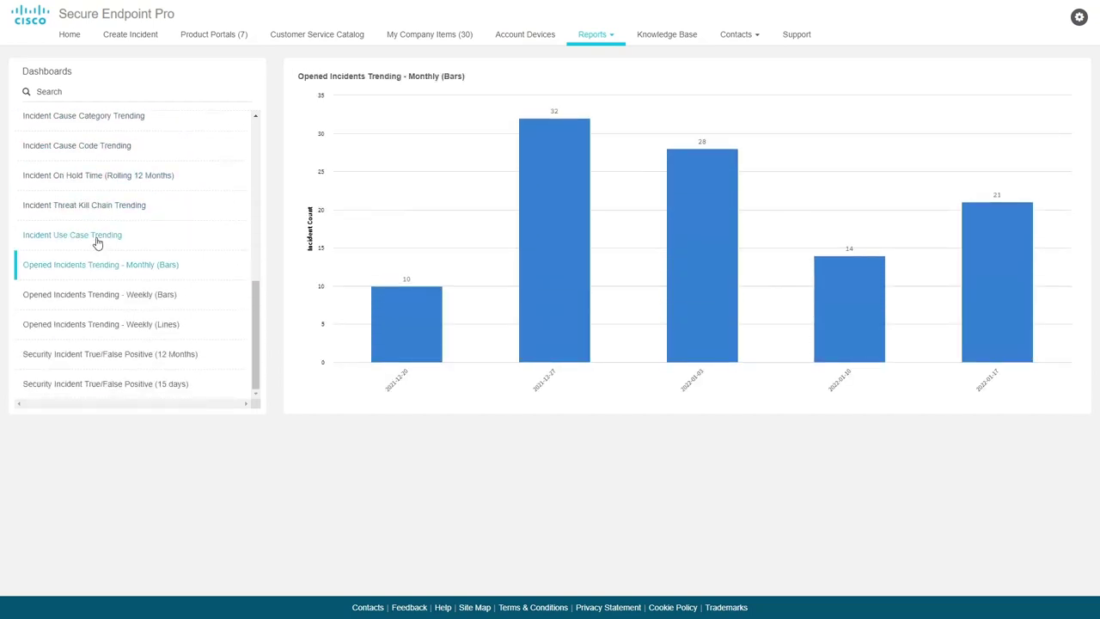
{"action": "left_click", "coordinate": [86, 235]}
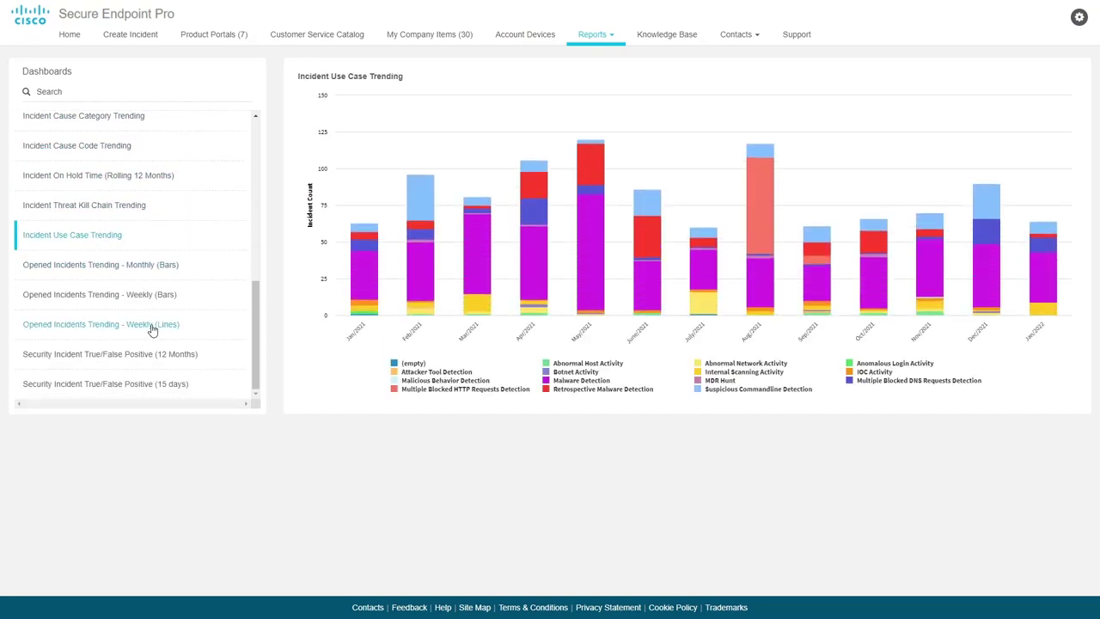
{"action": "left_click", "coordinate": [146, 356]}
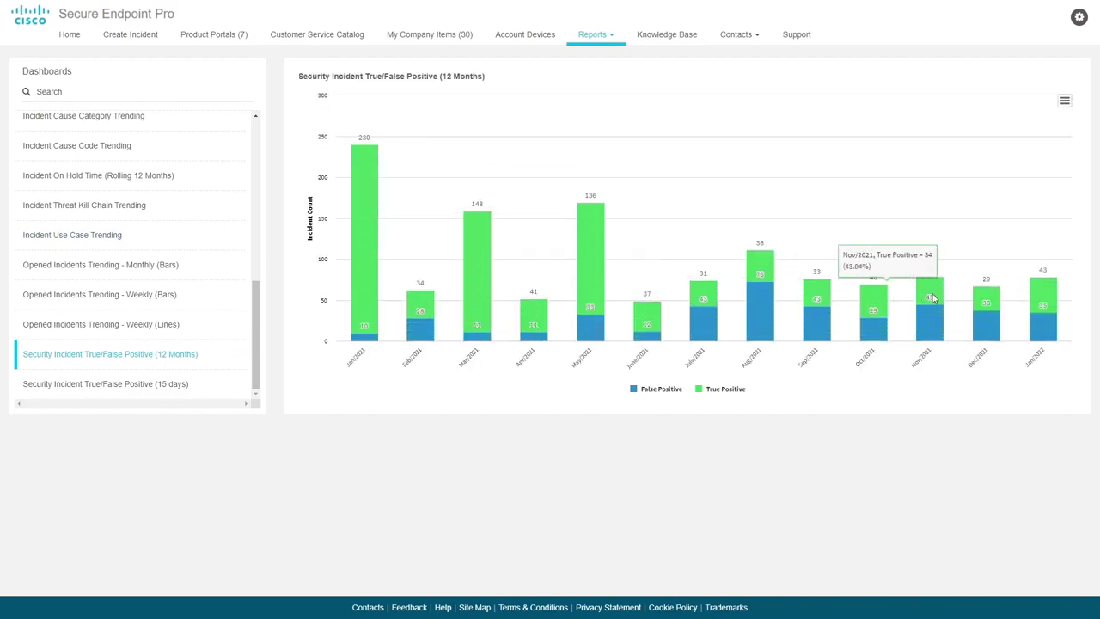
Open the reporting dashboards and examine the ticket counts and incident charts of the Cause, Kill Chain, and Use Case dashboard.
{"action": "left_click", "coordinate": [612, 47]}
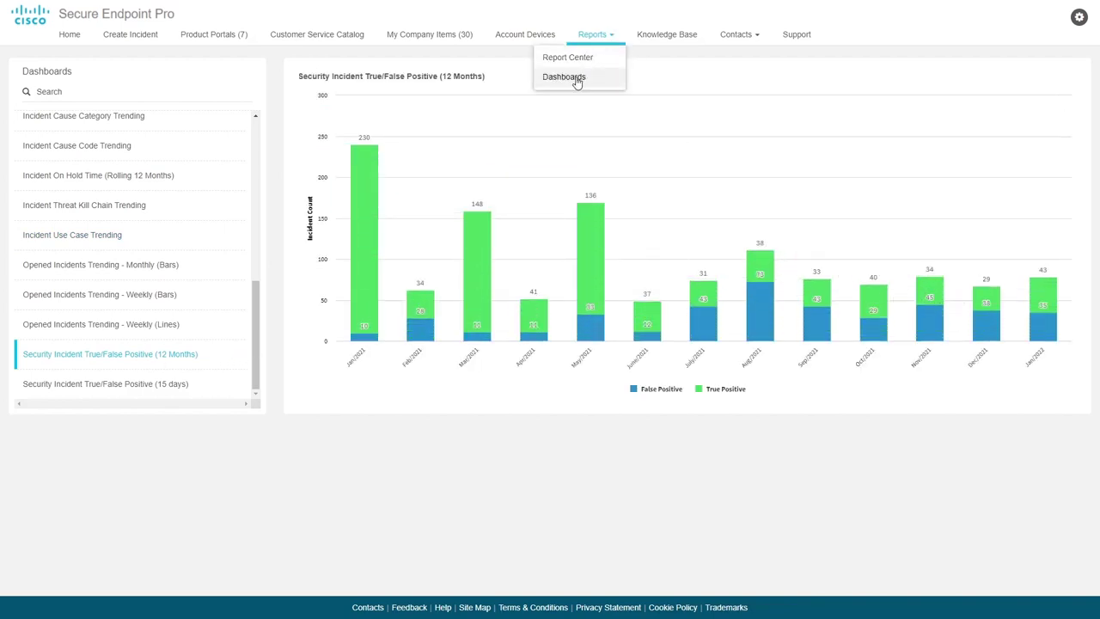
{"action": "left_click", "coordinate": [577, 78]}
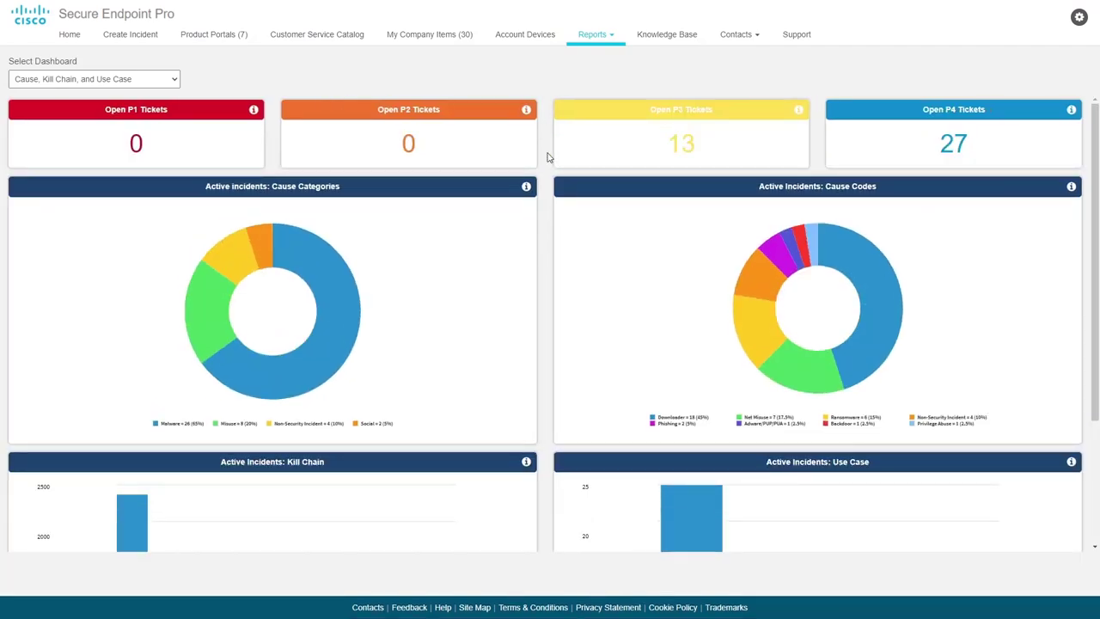
{"action": "scroll", "coordinate": [549, 158], "scroll_direction": "down", "scroll_amount": 2}
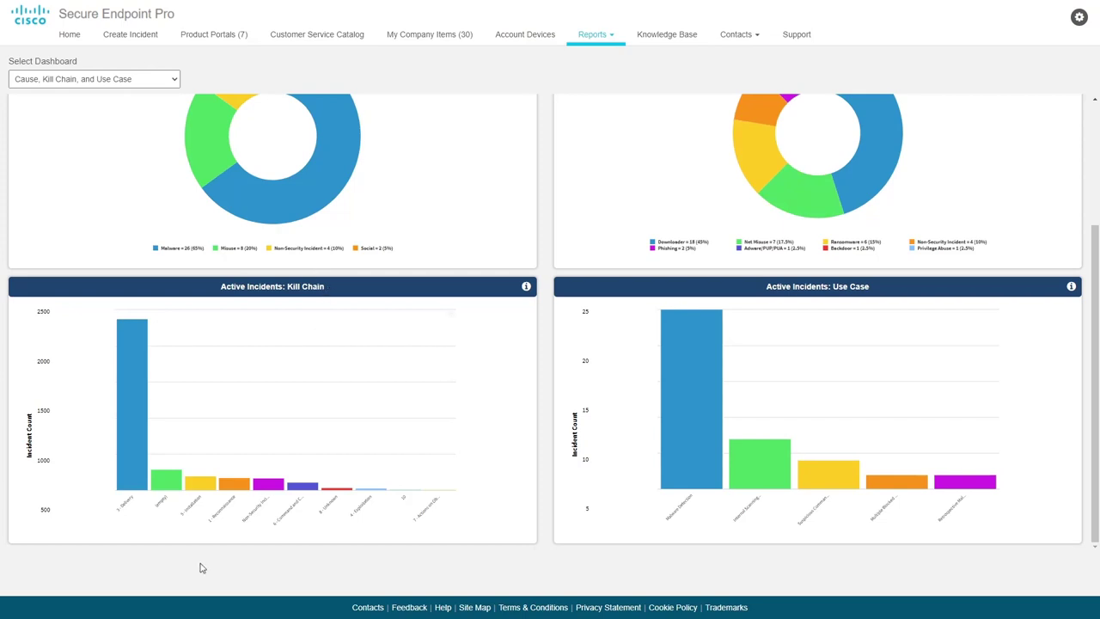
{"action": "mouse_move", "coordinate": [193, 482]}
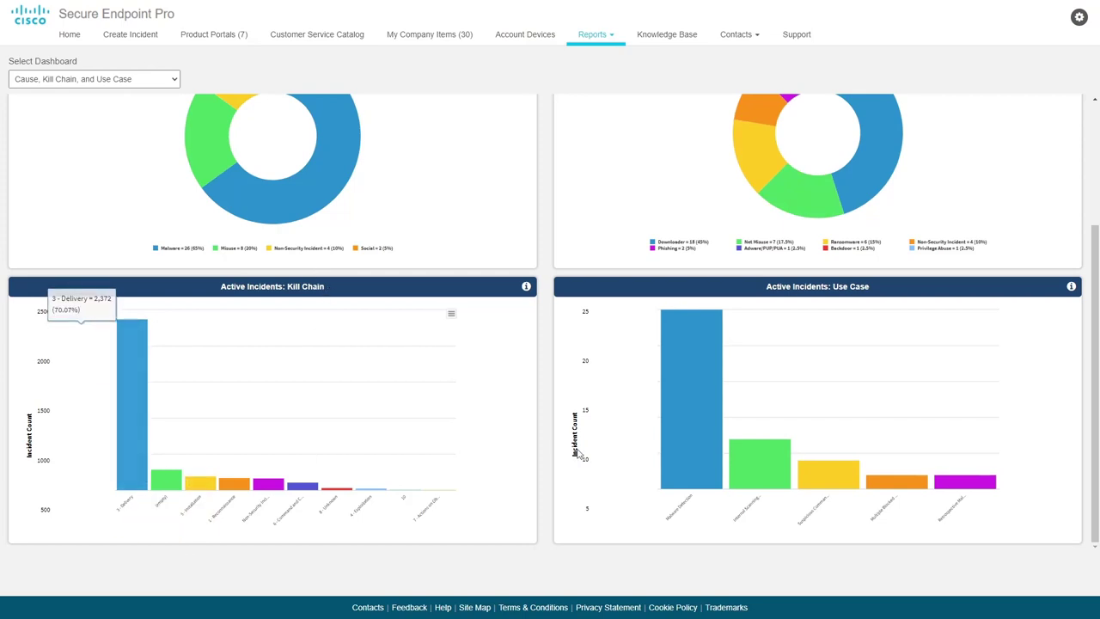
{"action": "scroll", "coordinate": [601, 449], "scroll_direction": "up", "scroll_amount": 2}
{"action": "scroll", "coordinate": [601, 449], "scroll_direction": "up", "scroll_amount": 1}
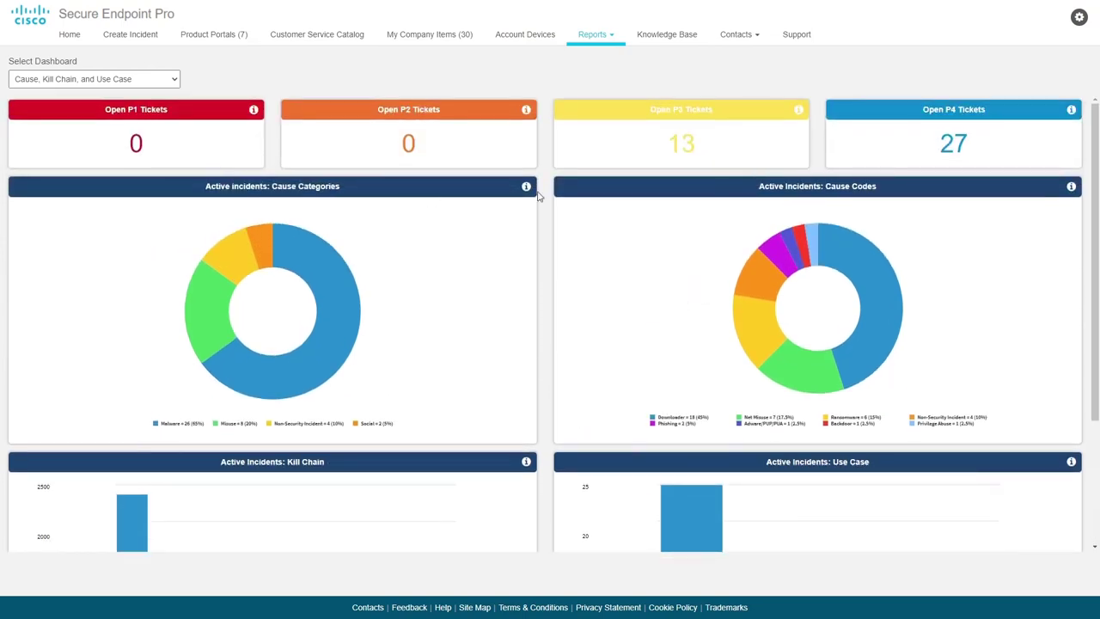
Review the Service Dashboard's threat, trending and incident aging charts, and display the Incident On Hold Dashboard.
{"action": "mouse_move", "coordinate": [527, 189]}
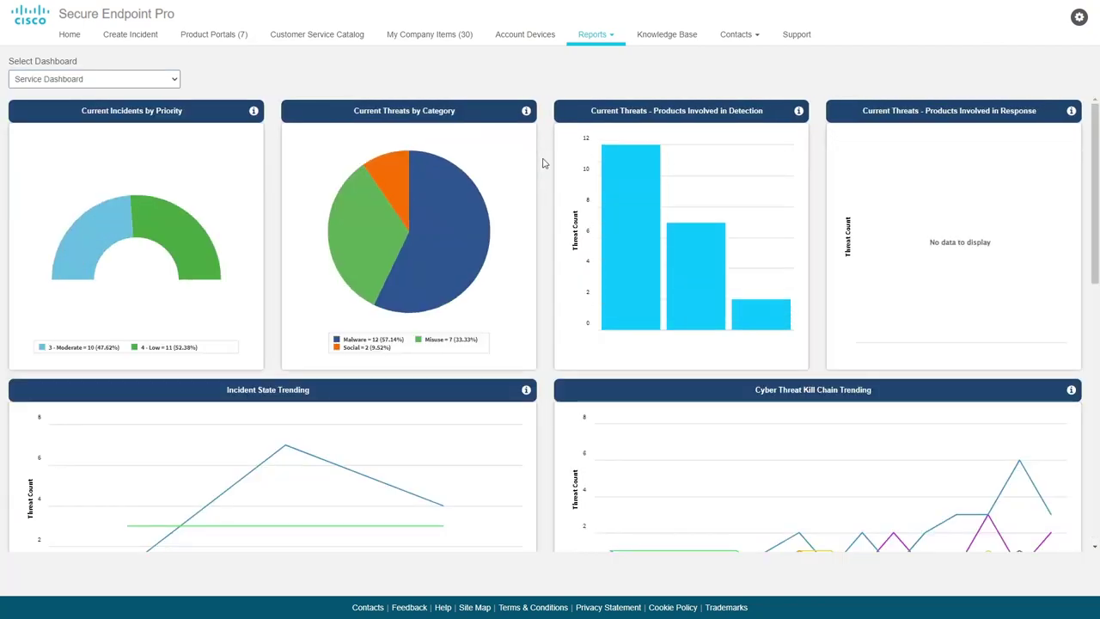
{"action": "mouse_move", "coordinate": [366, 269]}
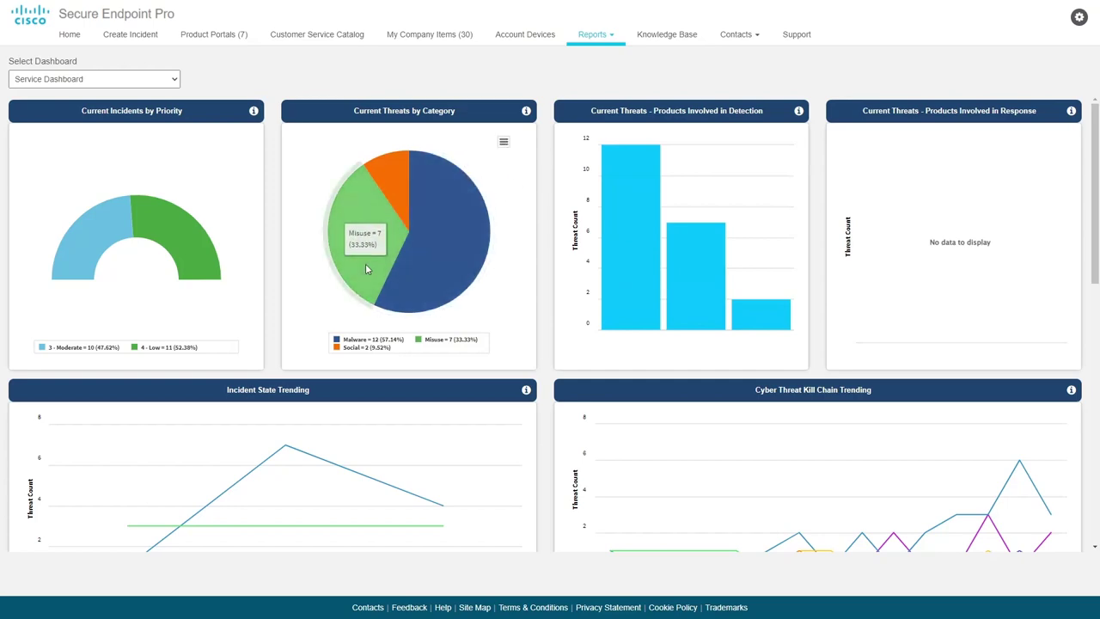
{"action": "scroll", "coordinate": [365, 269], "scroll_direction": "down", "scroll_amount": 3}
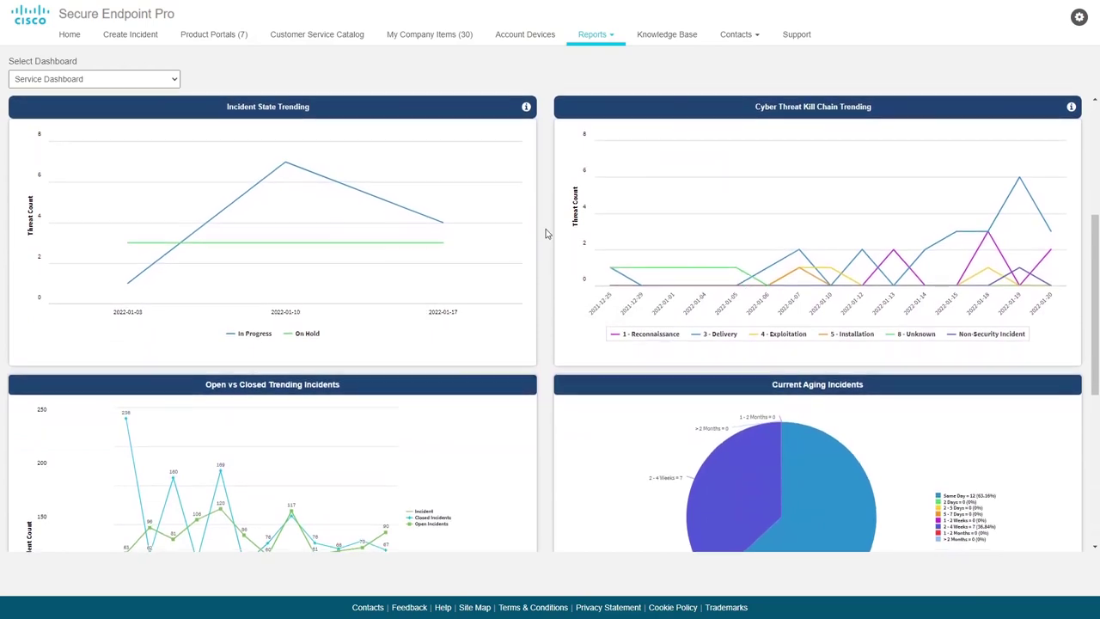
{"action": "scroll", "coordinate": [545, 232], "scroll_direction": "down", "scroll_amount": 3}
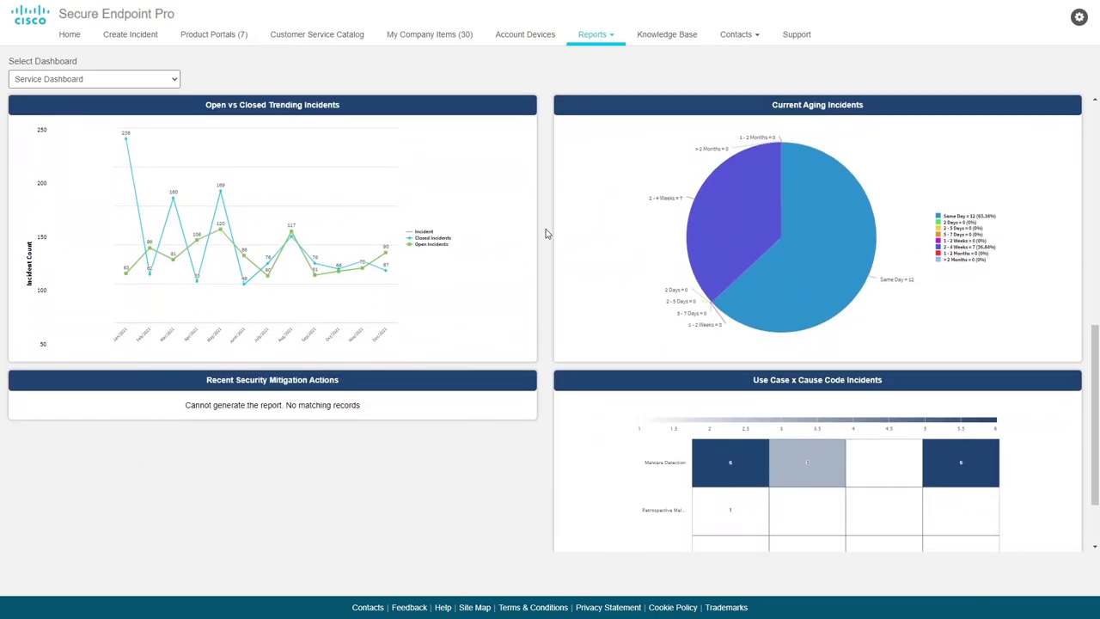
{"action": "scroll", "coordinate": [543, 233], "scroll_direction": "down", "scroll_amount": 1}
{"action": "key", "text": "Down"}
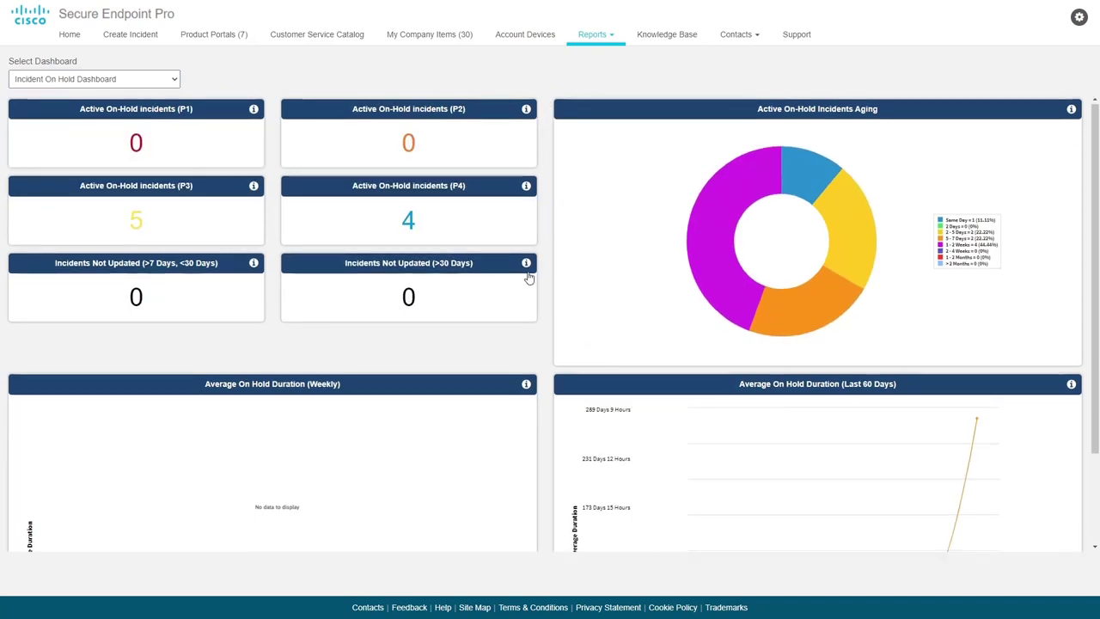
Examine the Incident On Hold Dashboard's charts and group the Average On Hold Duration (Last 60 Days) chart by Use Case.
{"action": "mouse_move", "coordinate": [527, 268]}
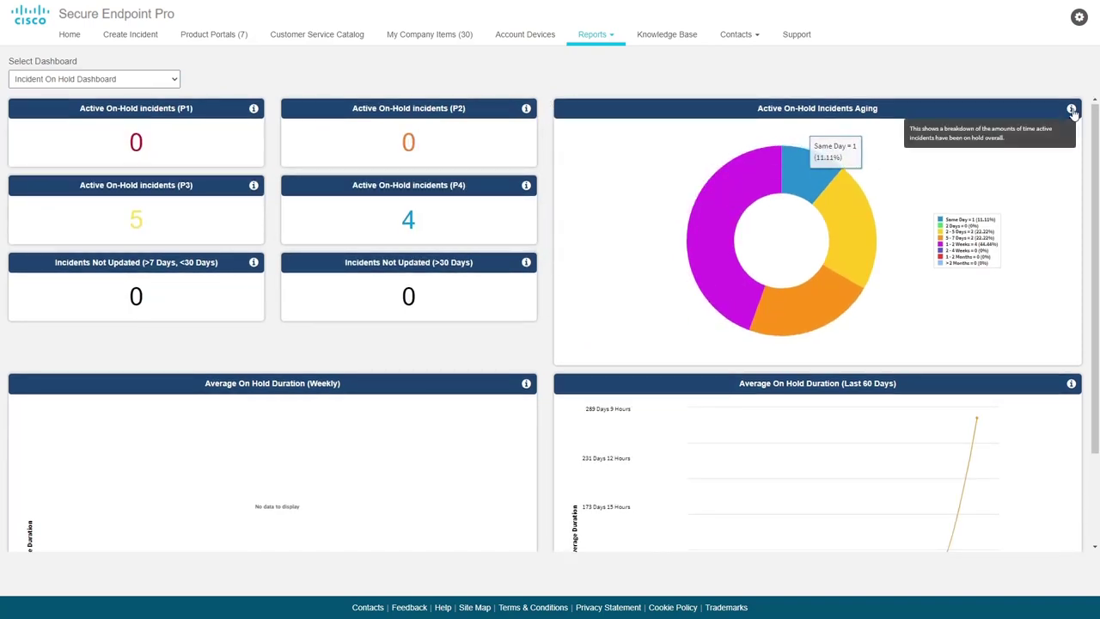
{"action": "mouse_move", "coordinate": [815, 255]}
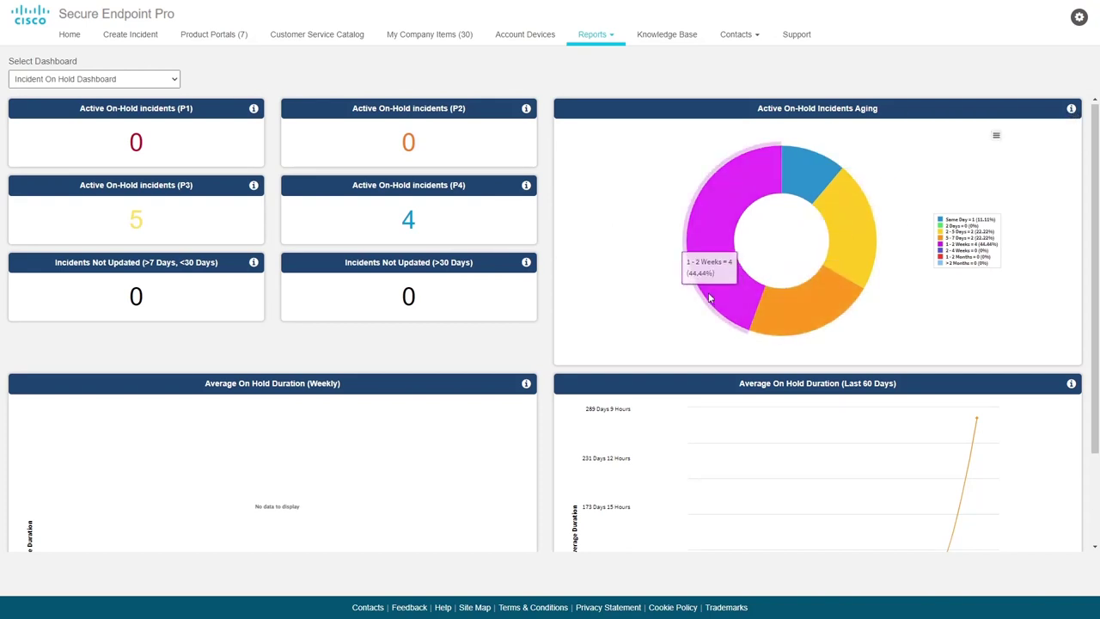
{"action": "scroll", "coordinate": [602, 279], "scroll_direction": "down", "scroll_amount": 1}
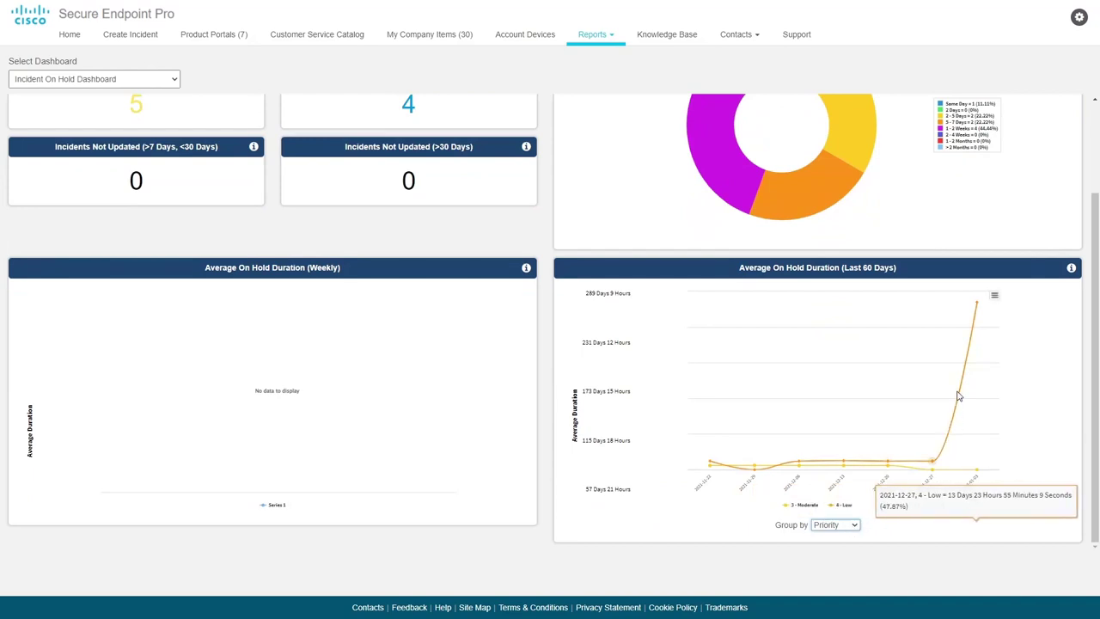
{"action": "left_click", "coordinate": [835, 525]}
{"action": "left_click", "coordinate": [832, 560]}
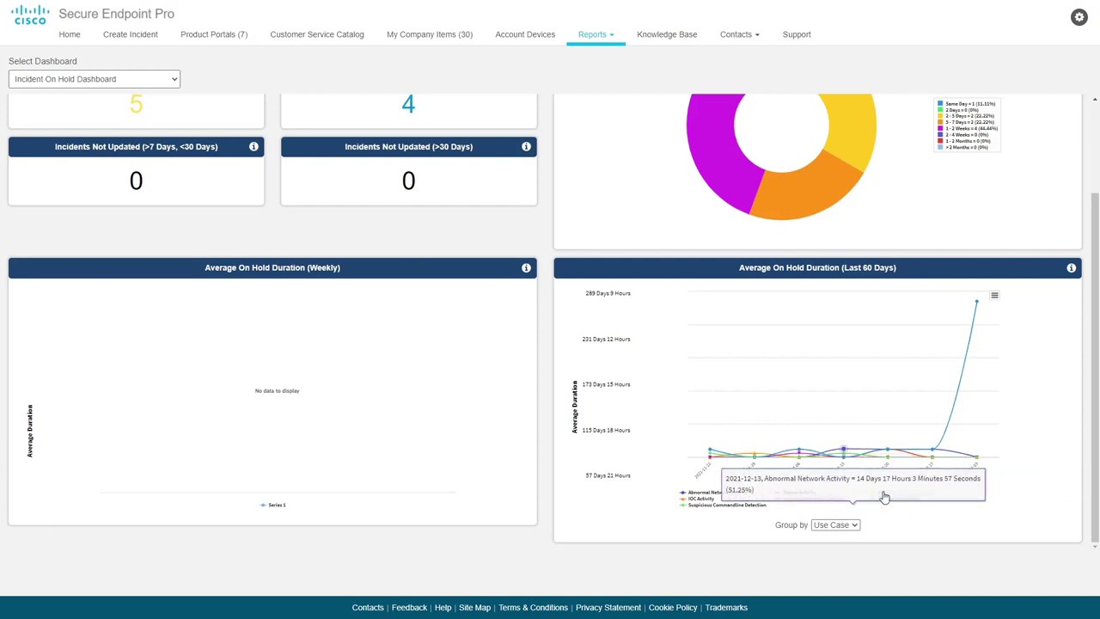
{"action": "scroll", "coordinate": [550, 365], "scroll_direction": "up", "scroll_amount": 2}
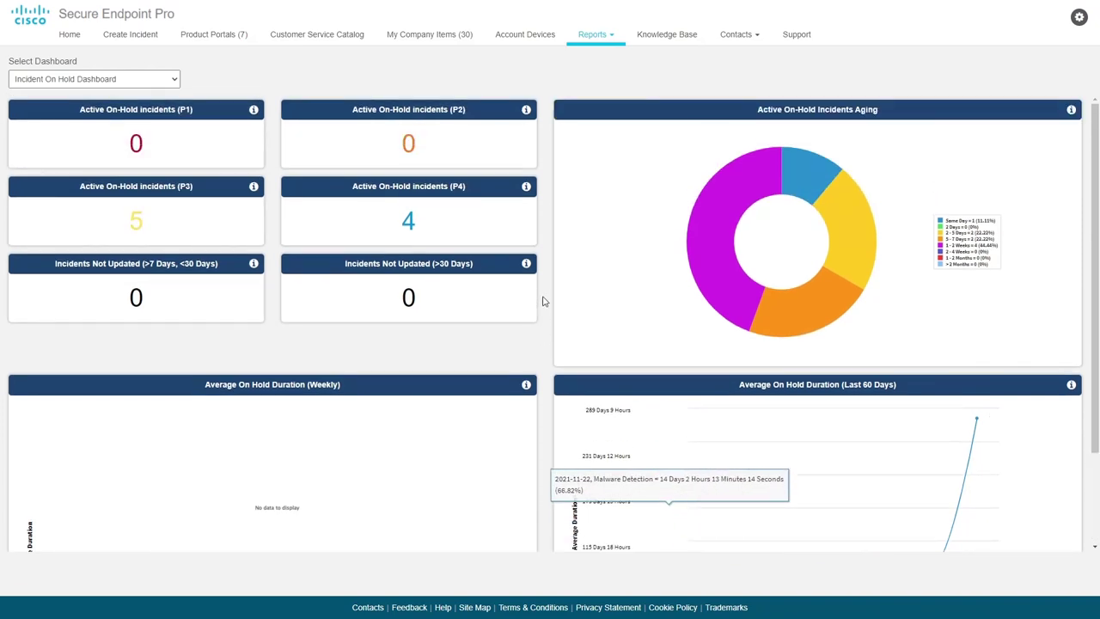
Browse the Knowledge Base articles in the Managed Security category's Reference and Threat Intelligence subcategories.
{"action": "left_click", "coordinate": [684, 40]}
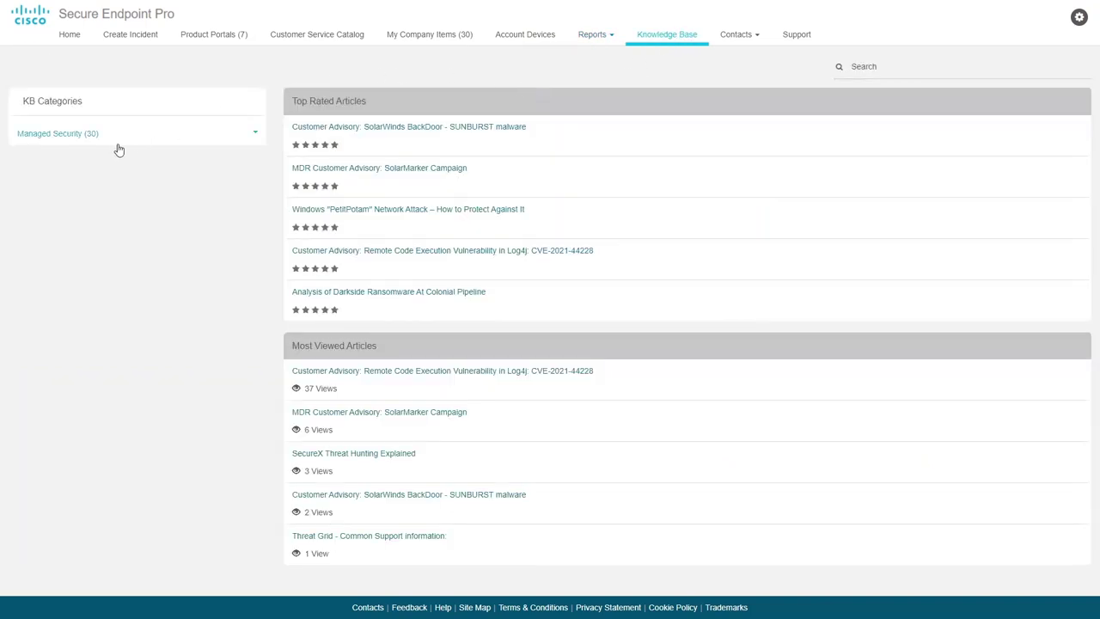
{"action": "left_click", "coordinate": [88, 139]}
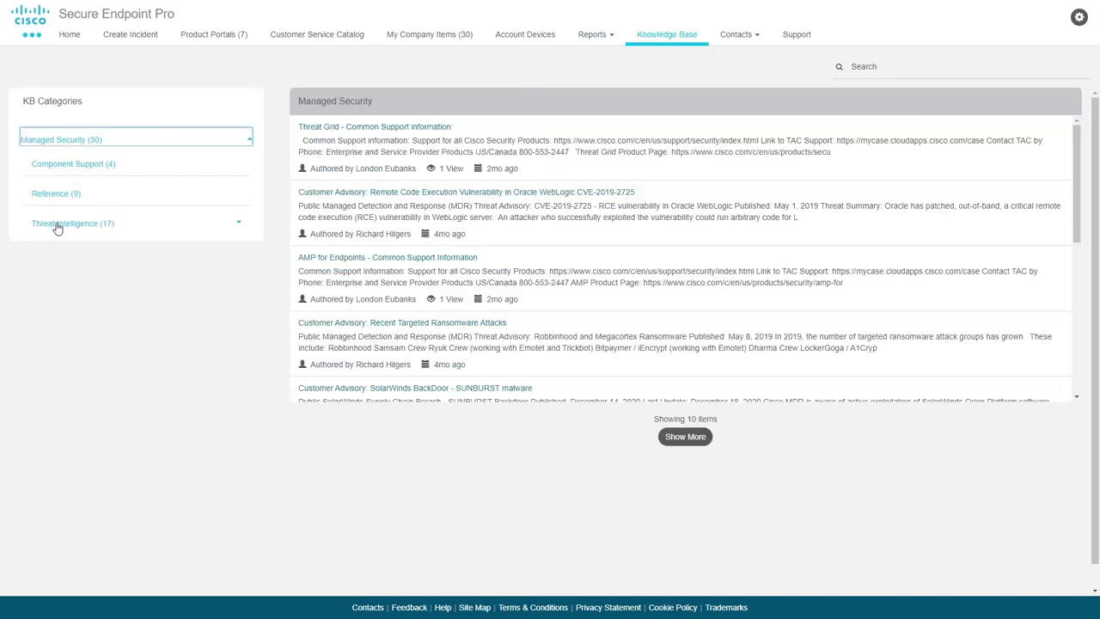
{"action": "left_click", "coordinate": [50, 194]}
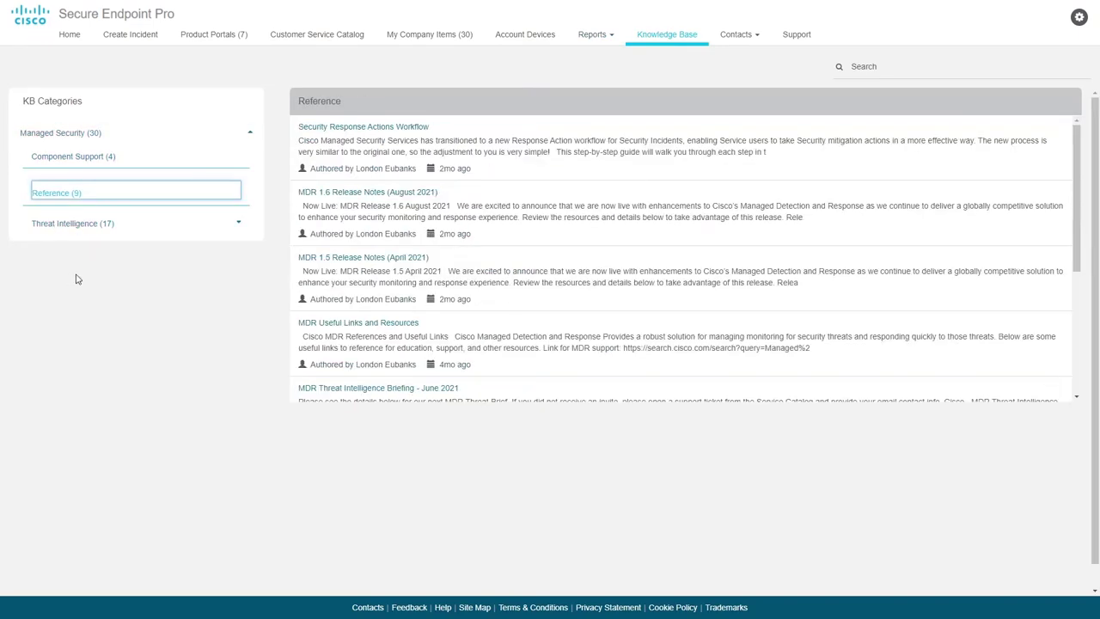
{"action": "scroll", "coordinate": [615, 230], "scroll_direction": "down", "scroll_amount": 5}
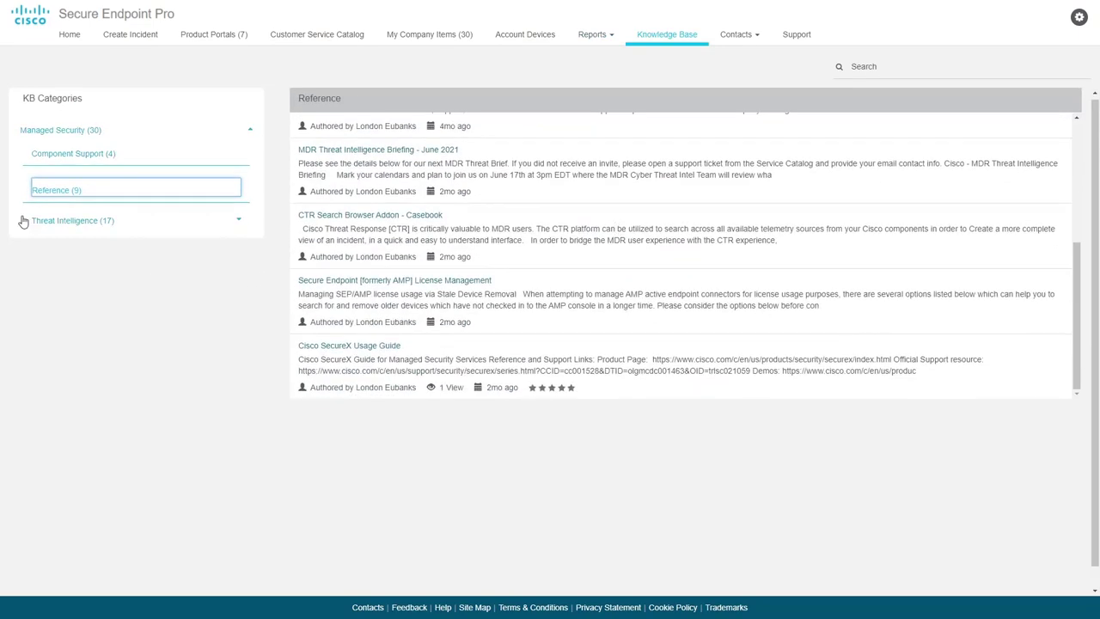
{"action": "left_click", "coordinate": [34, 223]}
{"action": "scroll", "coordinate": [459, 192], "scroll_direction": "down", "scroll_amount": 3}
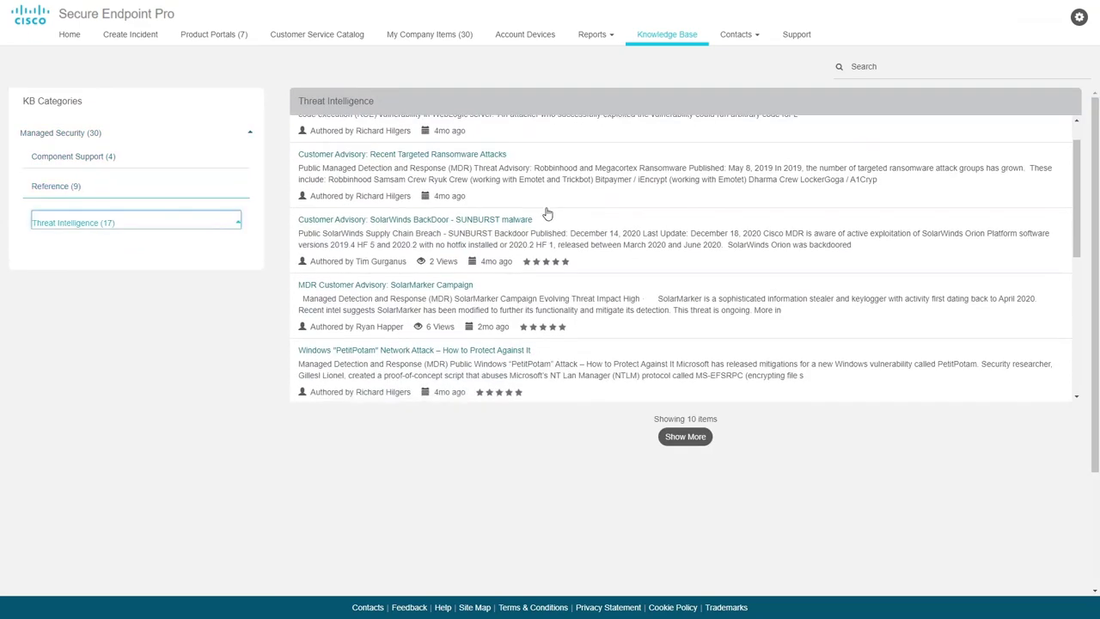
{"action": "scroll", "coordinate": [538, 269], "scroll_direction": "down", "scroll_amount": 5}
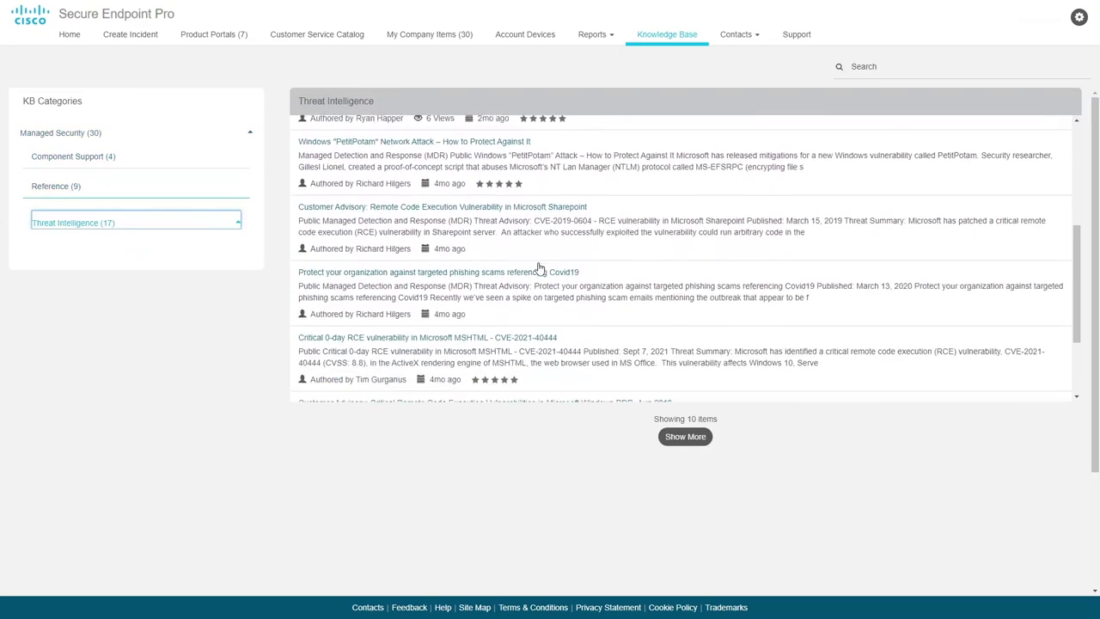
Open the customer advisory on the Log4j remote code execution vulnerability CVE-2021-44228 and read through it.
{"action": "left_click", "coordinate": [519, 347]}
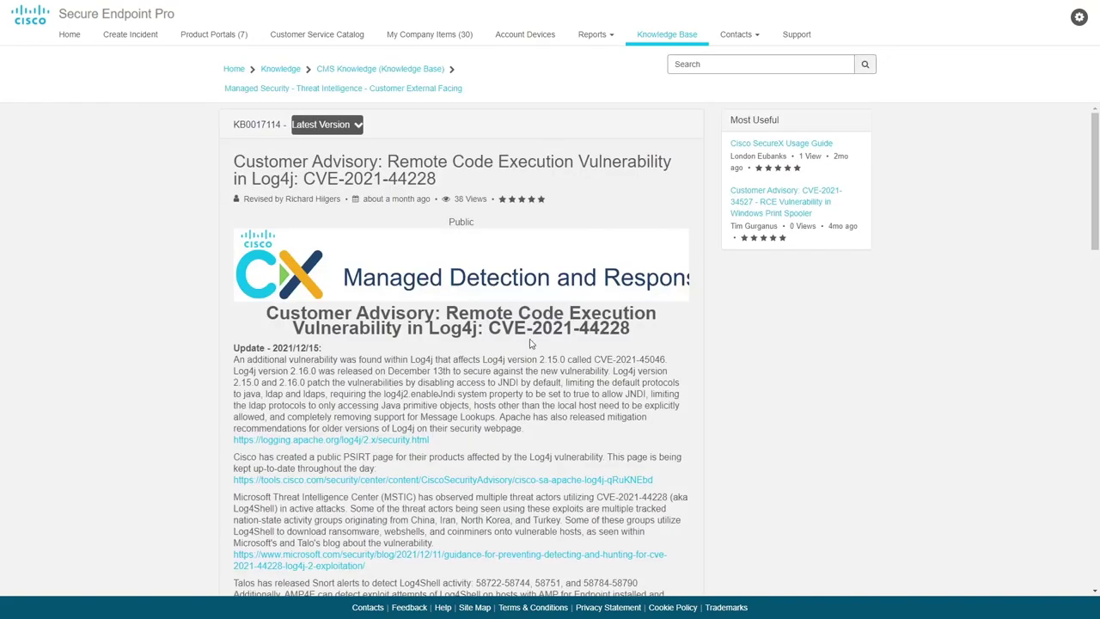
{"action": "scroll", "coordinate": [539, 343], "scroll_direction": "down", "scroll_amount": 4}
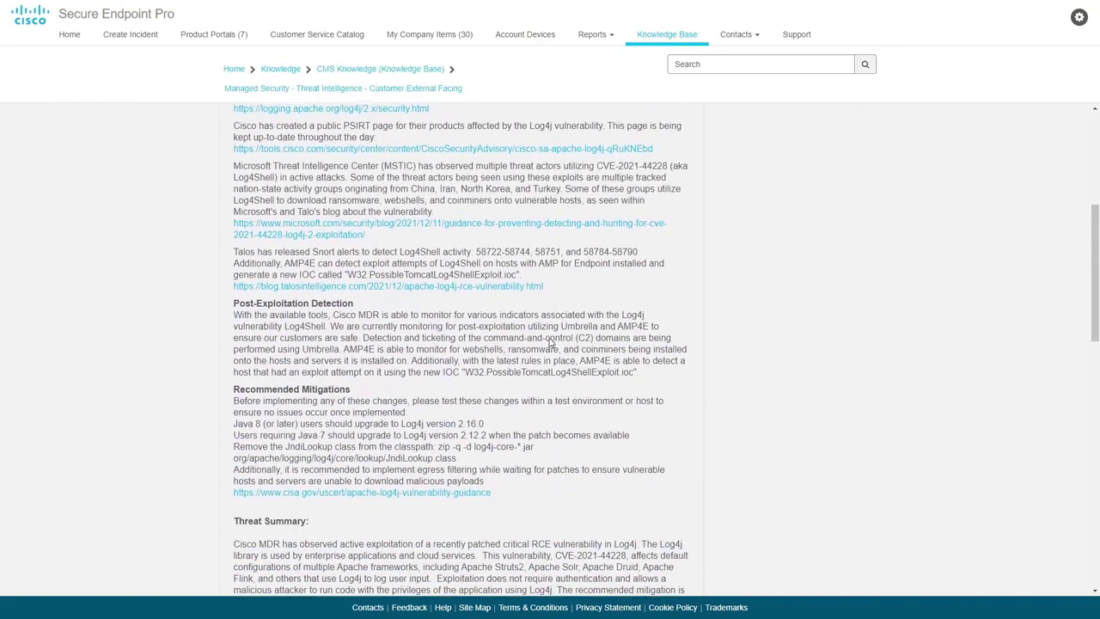
{"action": "scroll", "coordinate": [551, 343], "scroll_direction": "down", "scroll_amount": 10}
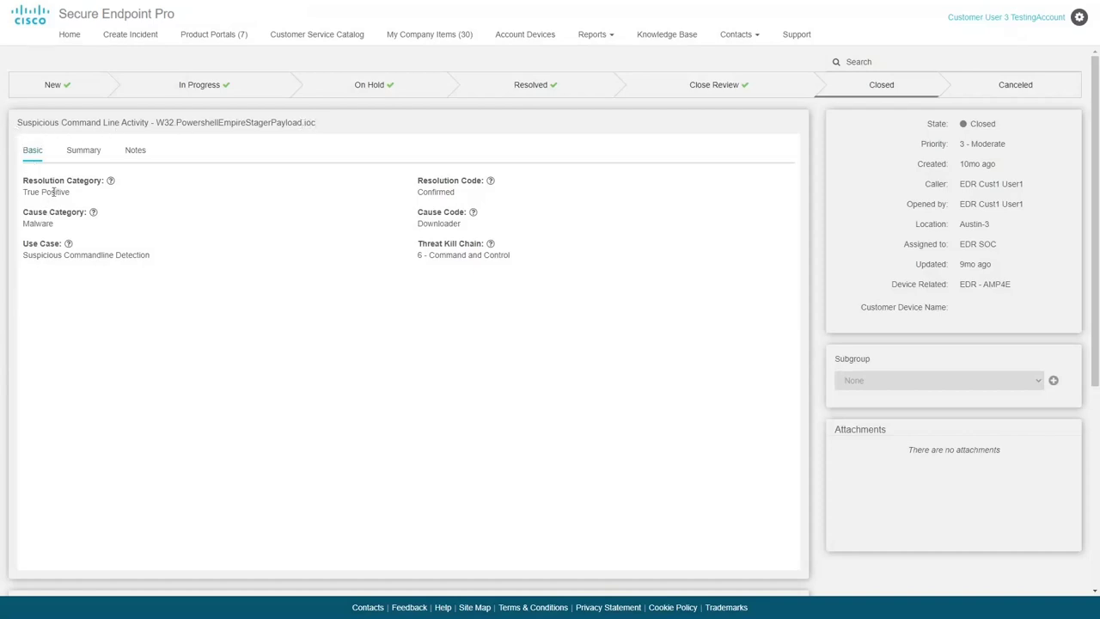
View the help explanations for the closed incident's Cause Code and Use Case fields.
{"action": "left_click", "coordinate": [473, 213]}
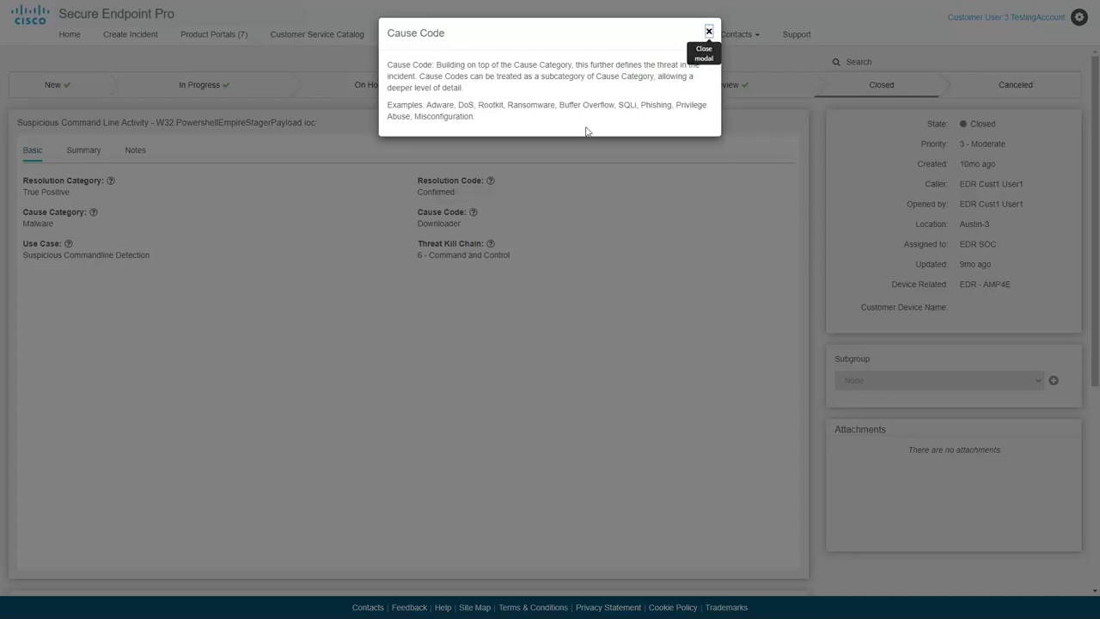
{"action": "left_click", "coordinate": [709, 32]}
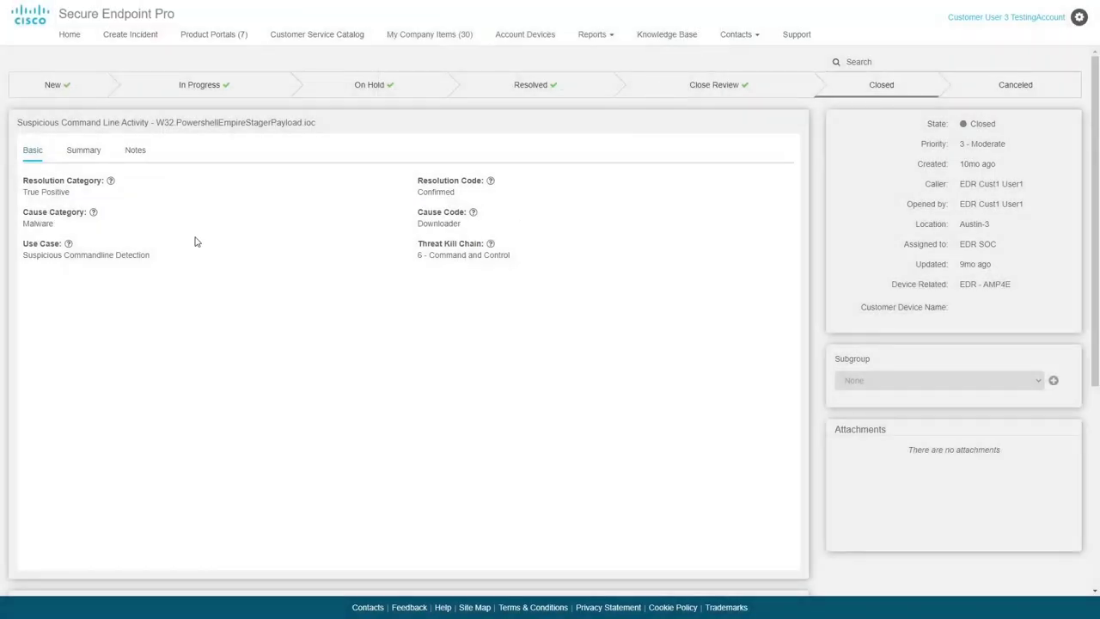
{"action": "left_click", "coordinate": [67, 245]}
{"action": "left_click", "coordinate": [709, 33]}
Review the incident's summary from the executive and technical sections through the enrichment results to the recommended mitigations.
{"action": "left_click", "coordinate": [79, 152]}
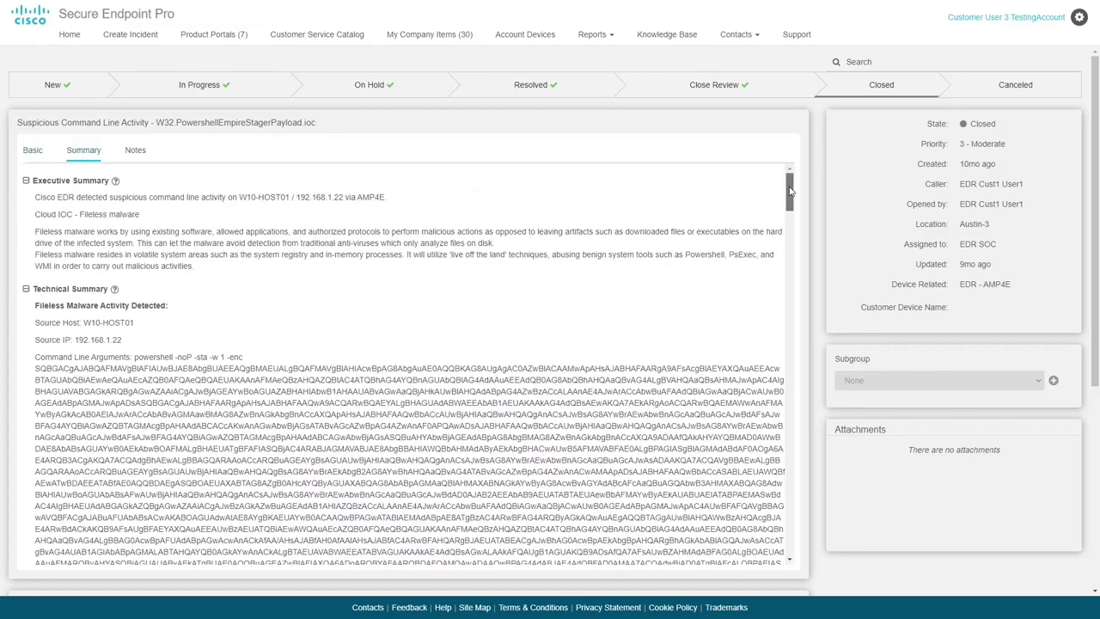
{"action": "left_click_drag", "start_coordinate": [790, 191], "coordinate": [507, 282]}
{"action": "scroll", "coordinate": [376, 262], "scroll_direction": "down", "scroll_amount": 3}
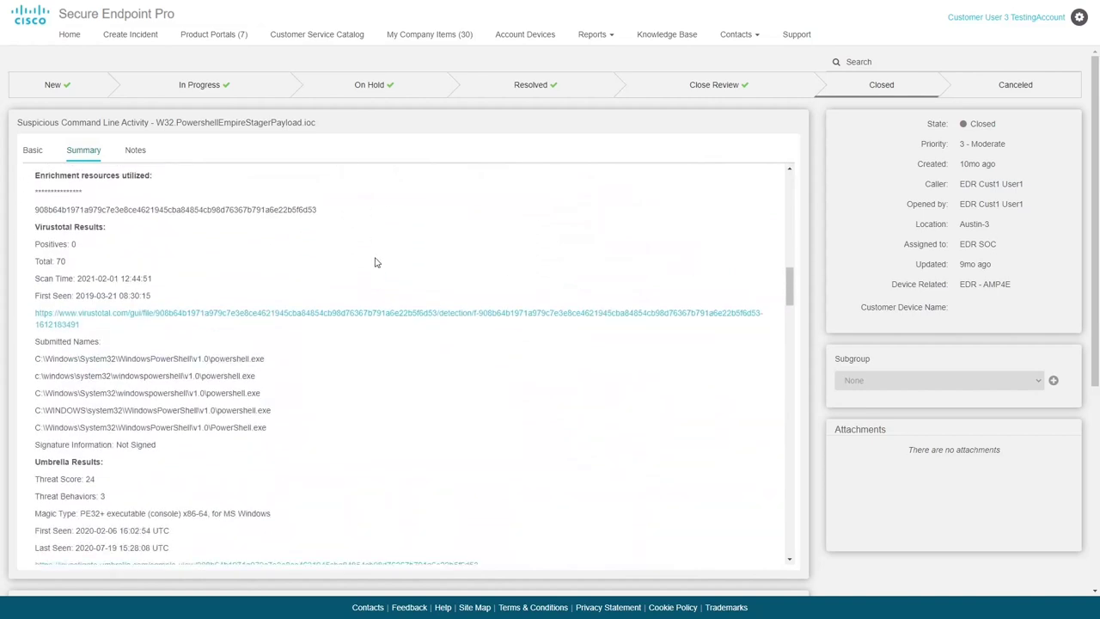
{"action": "scroll", "coordinate": [376, 262], "scroll_direction": "down", "scroll_amount": 4}
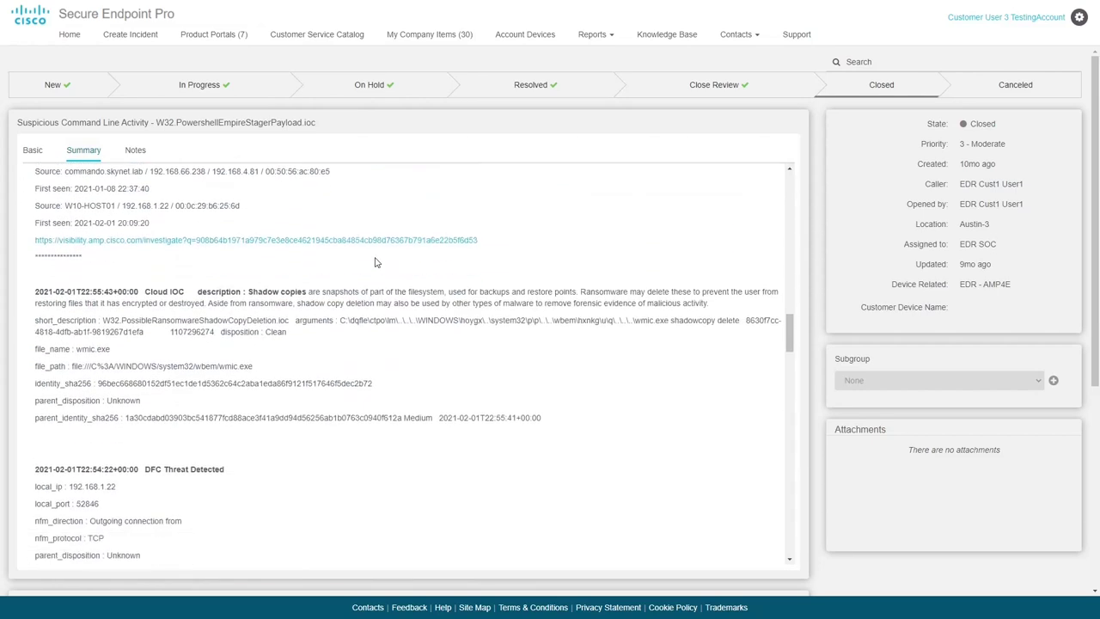
{"action": "scroll", "coordinate": [375, 262], "scroll_direction": "down", "scroll_amount": 3}
{"action": "left_click_drag", "start_coordinate": [791, 369], "coordinate": [810, 559]}
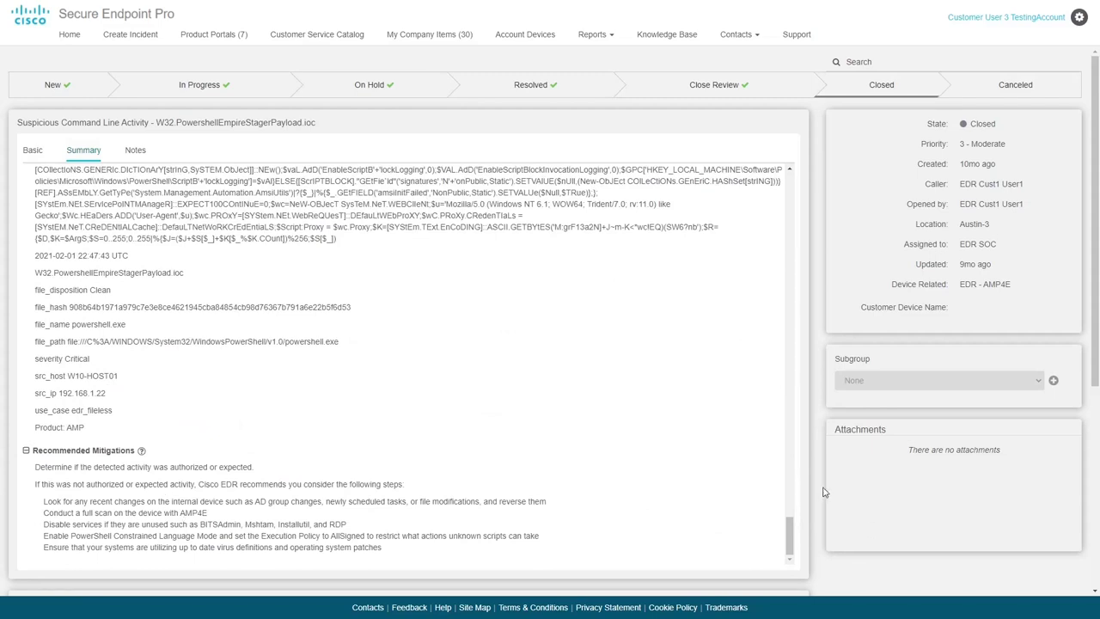
Read the incident's notes timeline and return to its basic details.
{"action": "left_click", "coordinate": [138, 154]}
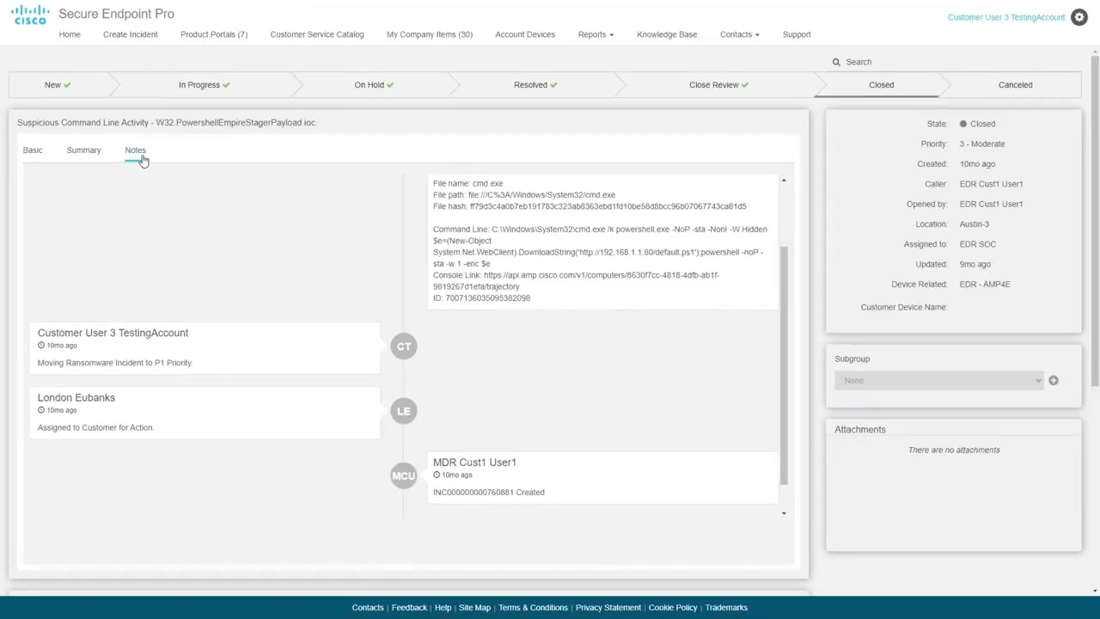
{"action": "scroll", "coordinate": [222, 255], "scroll_direction": "up", "scroll_amount": 2}
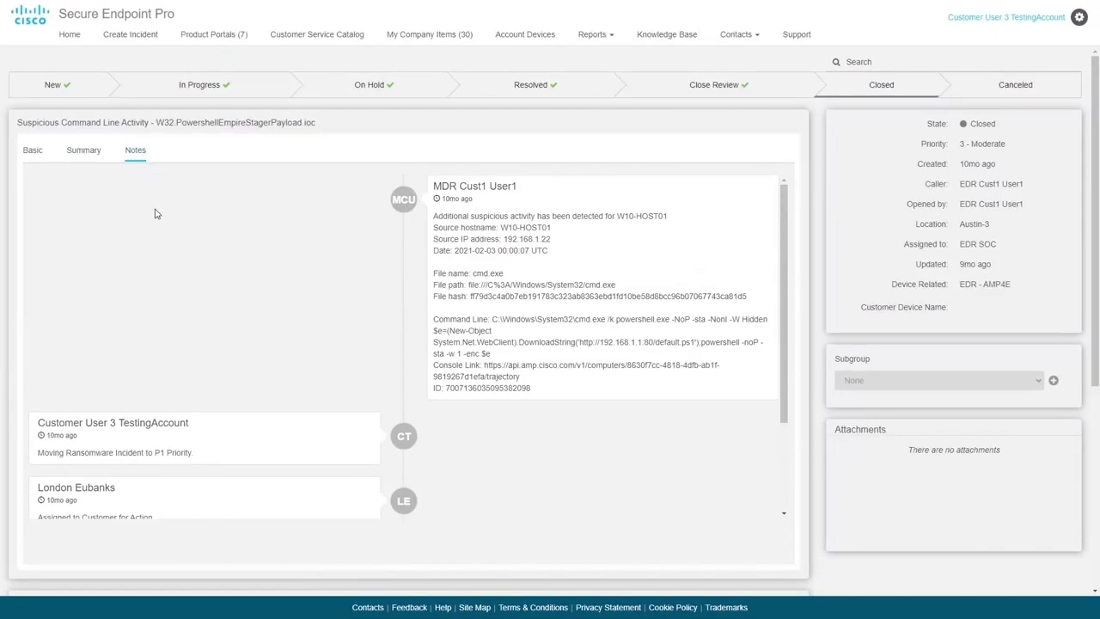
{"action": "left_click", "coordinate": [34, 154]}
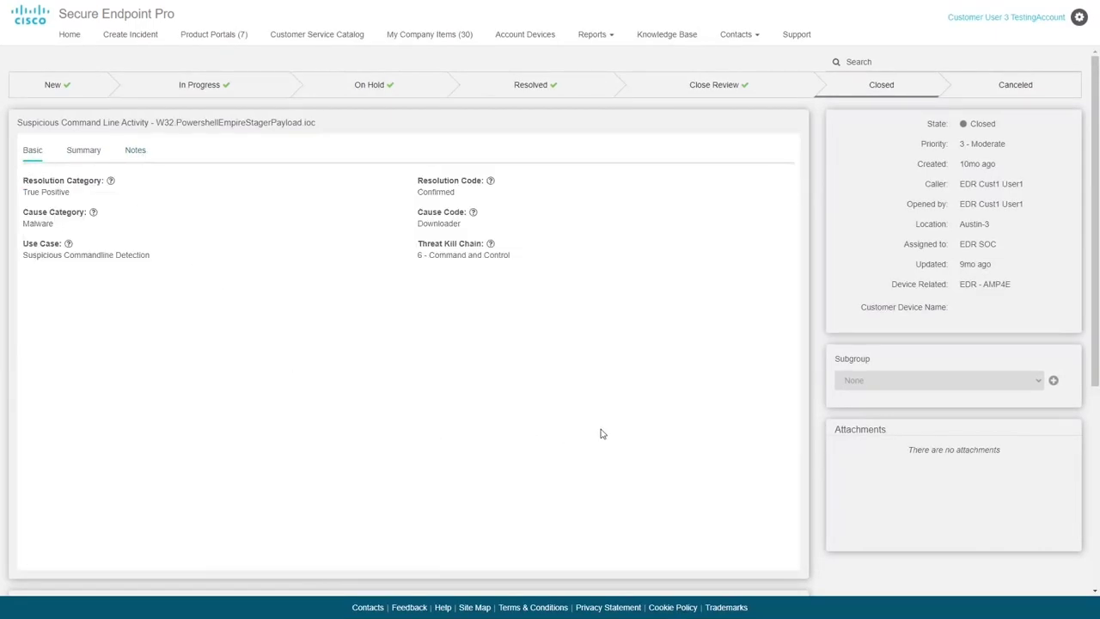
Examine both pages of the Security Incident Attributes among the incident's related links.
{"action": "left_click_drag", "start_coordinate": [1096, 210], "coordinate": [1098, 445]}
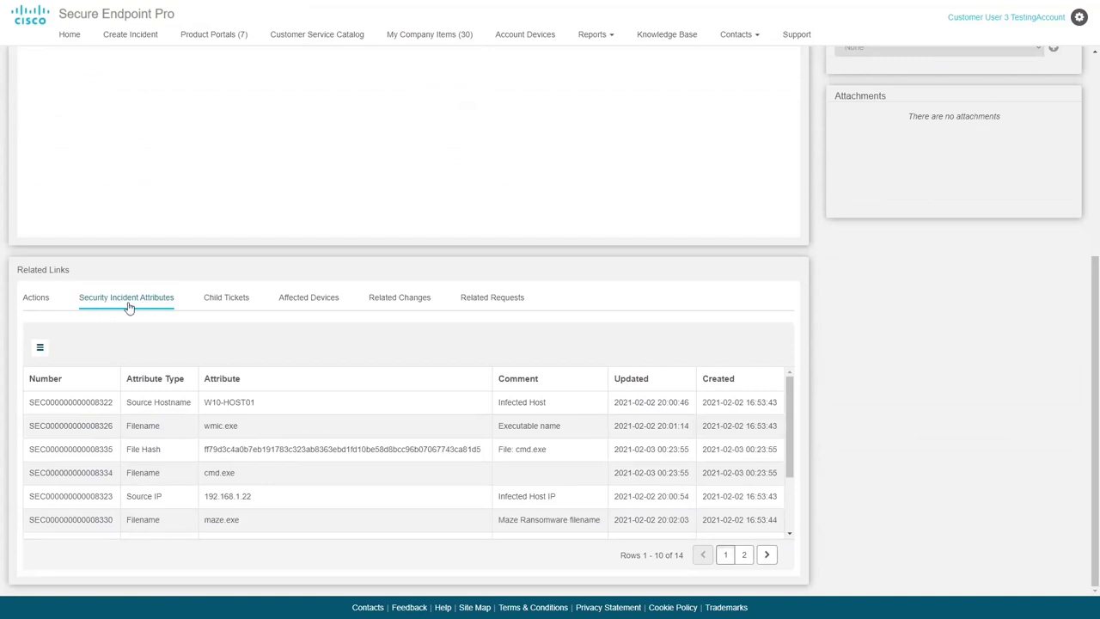
{"action": "scroll", "coordinate": [496, 458], "scroll_direction": "down", "scroll_amount": 3}
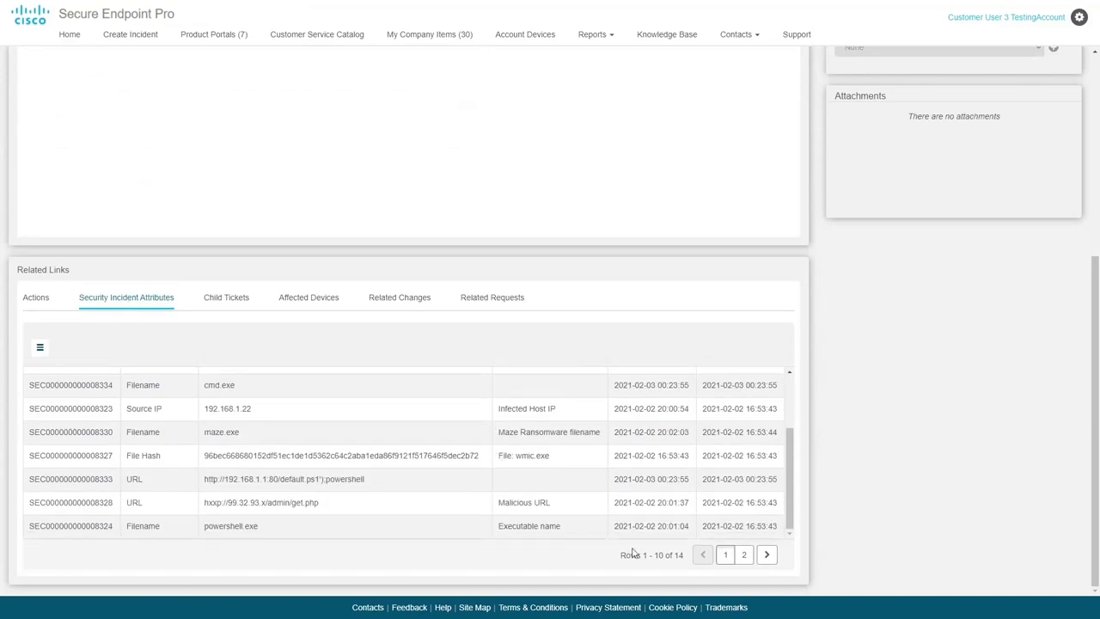
{"action": "left_click", "coordinate": [744, 555]}
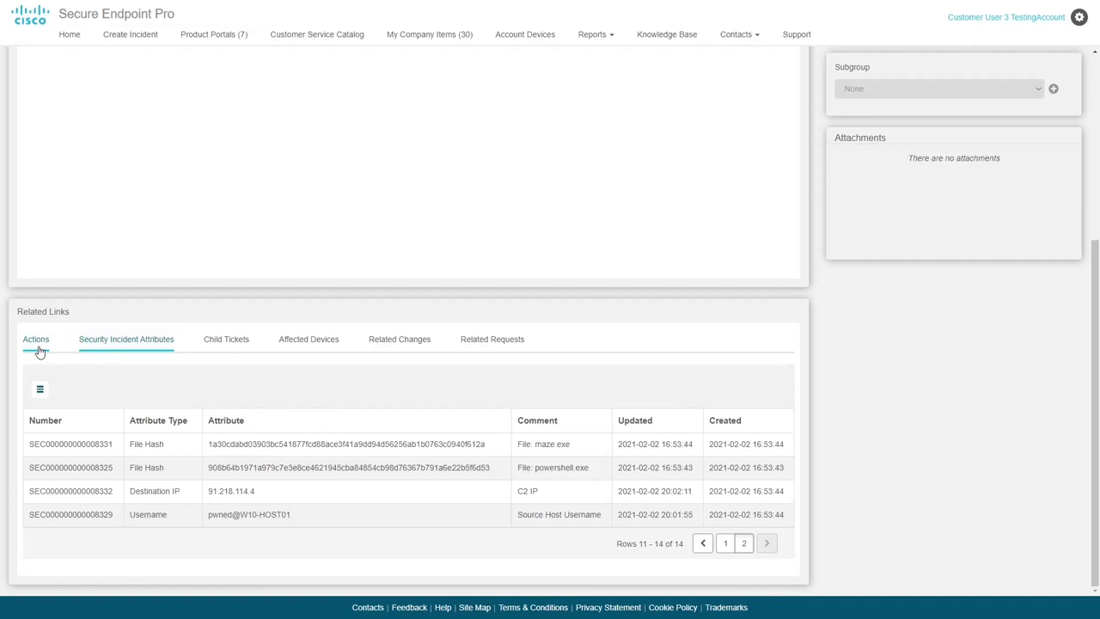
Approve the open action to isolate host W10-HOST01 via AMP for Endpoints, granting Cisco permission to make the changes.
{"action": "left_click", "coordinate": [39, 343]}
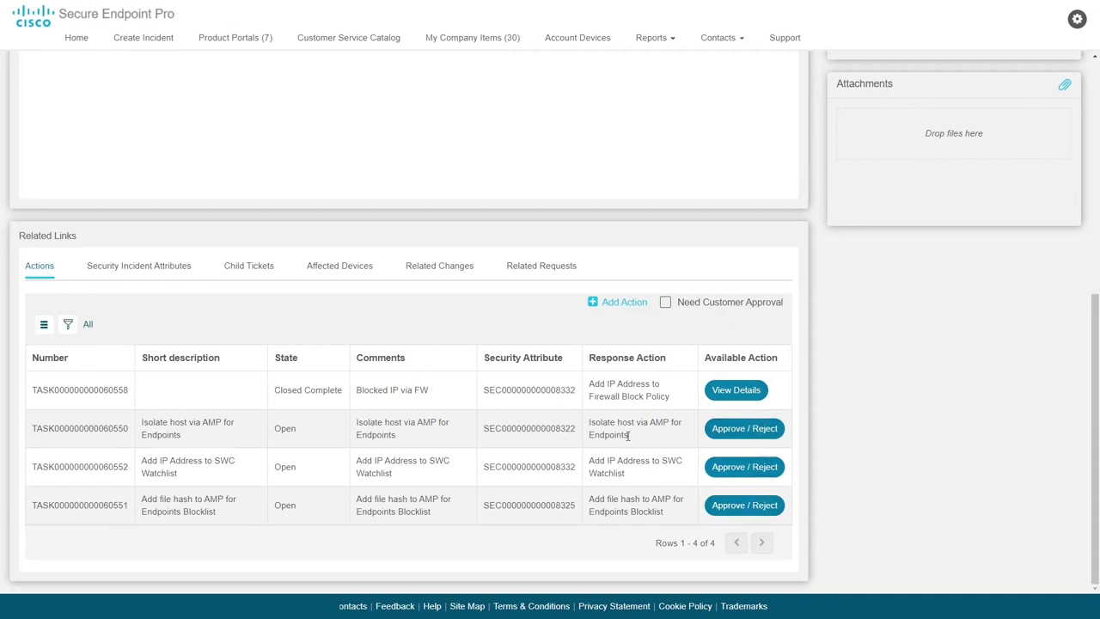
{"action": "left_click_drag", "start_coordinate": [623, 434], "coordinate": [589, 421]}
{"action": "left_click", "coordinate": [602, 424]}
{"action": "left_click", "coordinate": [733, 440]}
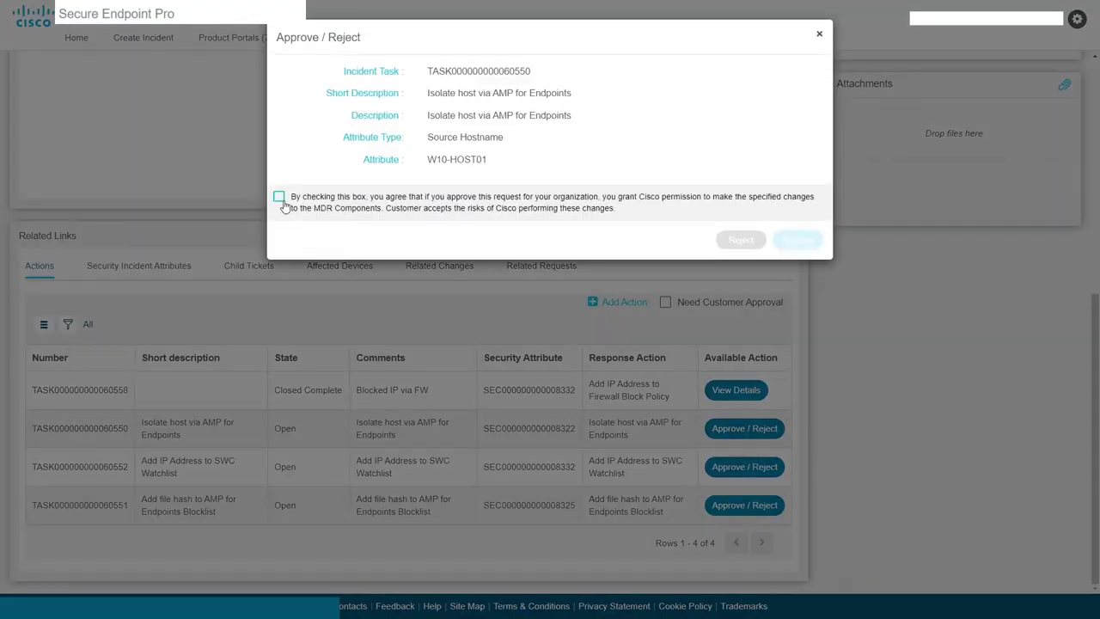
{"action": "left_click", "coordinate": [278, 197]}
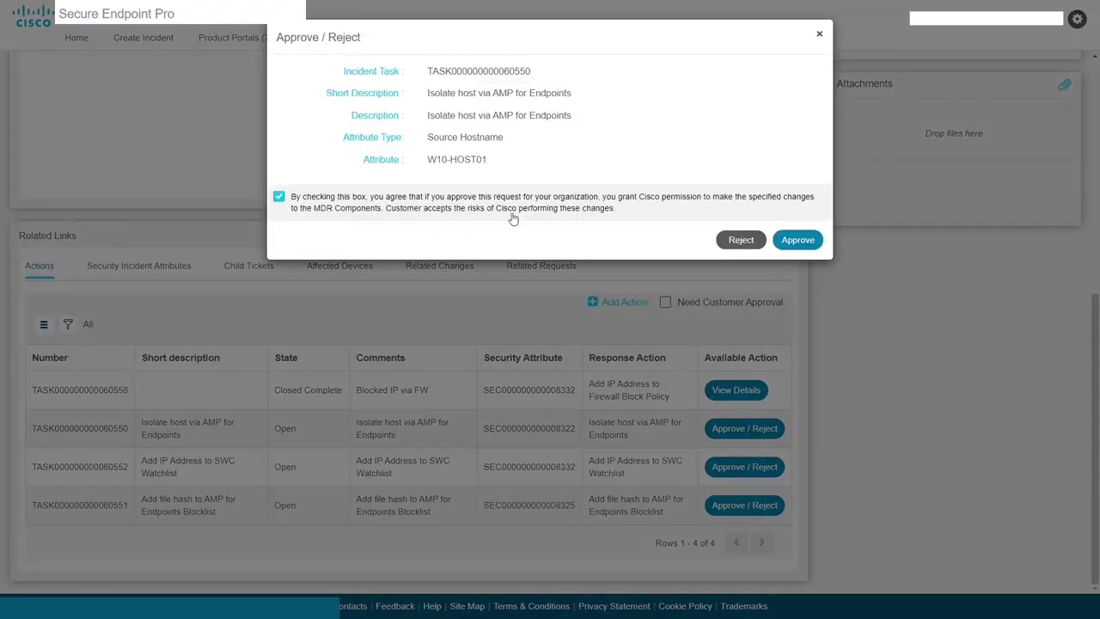
{"action": "left_click", "coordinate": [798, 242]}
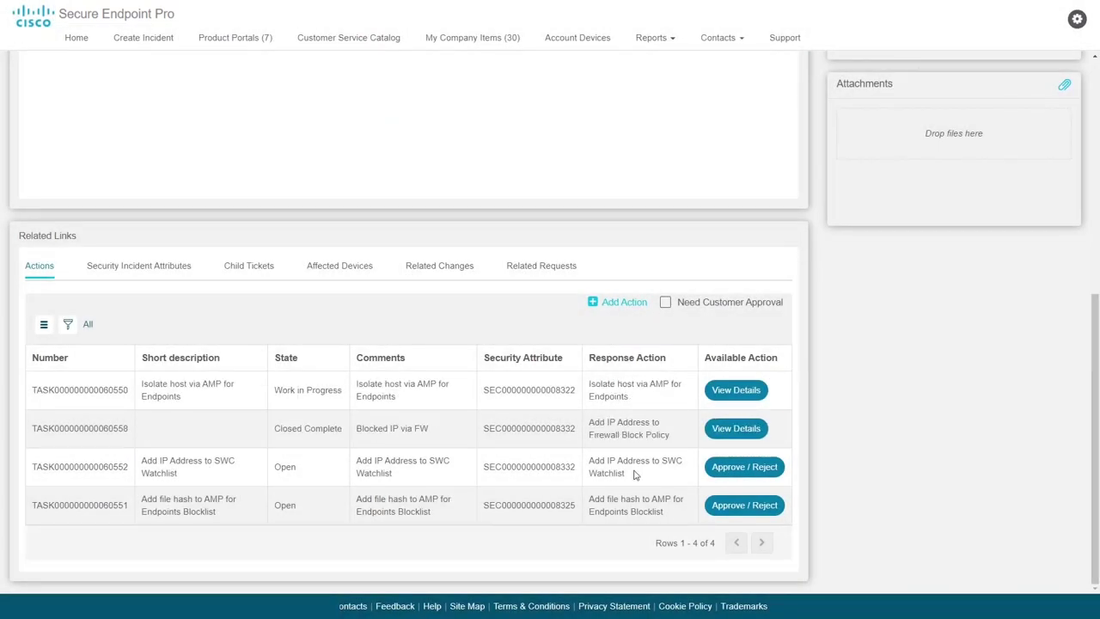
Check the state and comments of the host isolation action in the incident's actions list.
{"action": "left_click_drag", "start_coordinate": [344, 389], "coordinate": [274, 391]}
{"action": "left_click", "coordinate": [349, 400]}
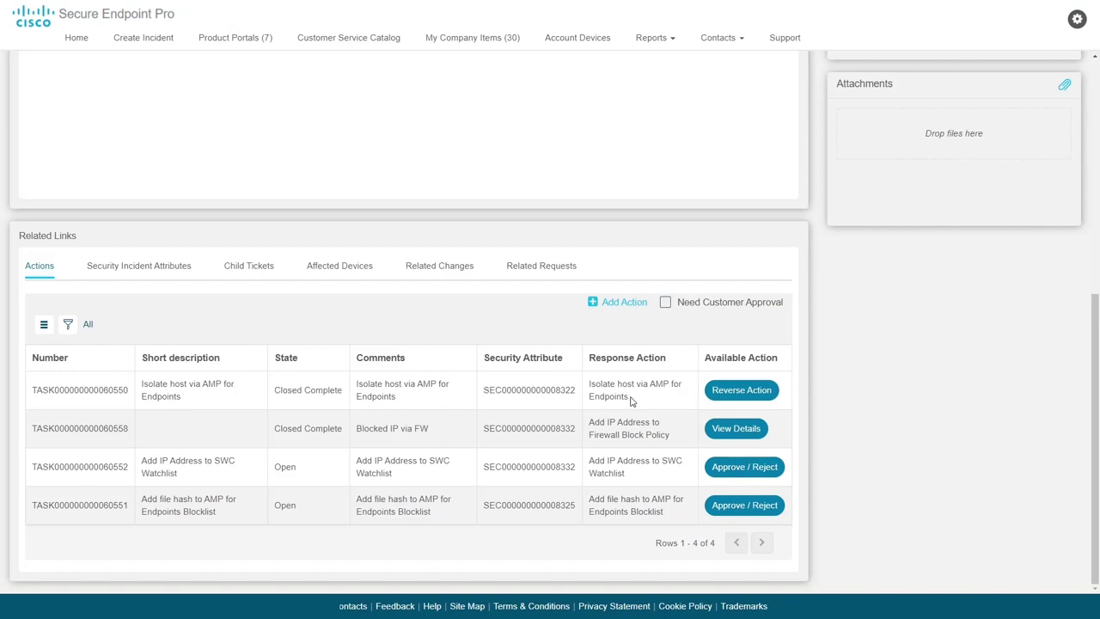
{"action": "left_click_drag", "start_coordinate": [344, 392], "coordinate": [275, 393]}
{"action": "left_click", "coordinate": [293, 391]}
{"action": "left_click_drag", "start_coordinate": [402, 399], "coordinate": [349, 389]}
{"action": "left_click", "coordinate": [393, 392]}
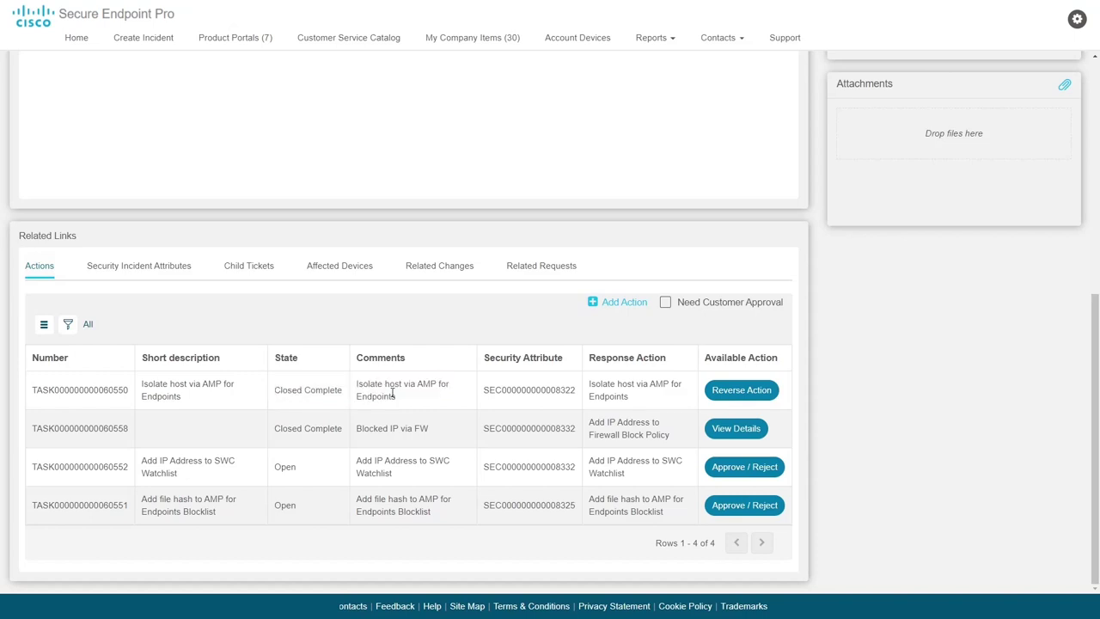
Prepare the reverse action to unisolate W10-HOST01 via AMP for Endpoints, reviewing its details and granting Cisco permission for the changes.
{"action": "left_click", "coordinate": [741, 394]}
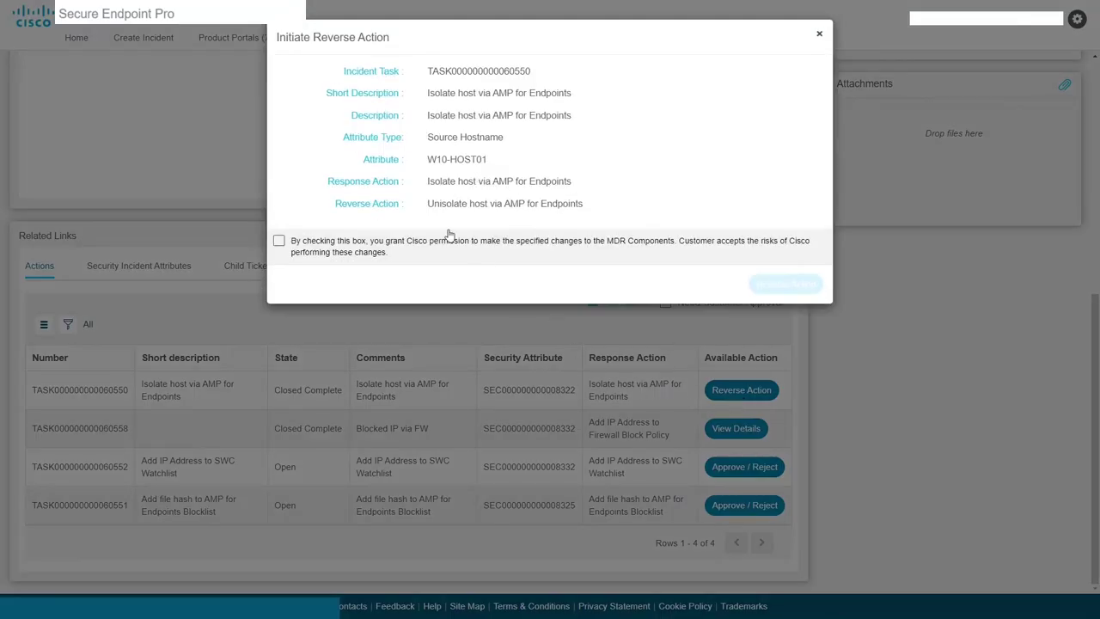
{"action": "left_click_drag", "start_coordinate": [336, 209], "coordinate": [601, 210]}
{"action": "left_click", "coordinate": [601, 211]}
{"action": "left_click", "coordinate": [280, 242]}
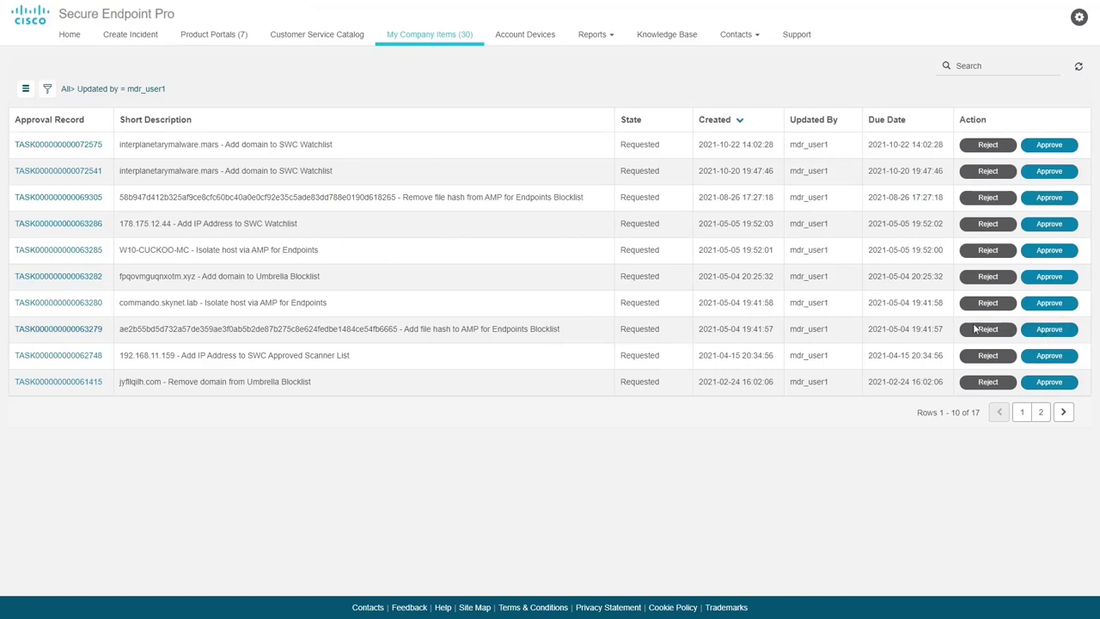
Approve the requested task that adds the file hash starting ae2b55bd to the AMP for Endpoints Blocklist, granting Cisco permission for the changes.
{"action": "left_click", "coordinate": [1044, 330]}
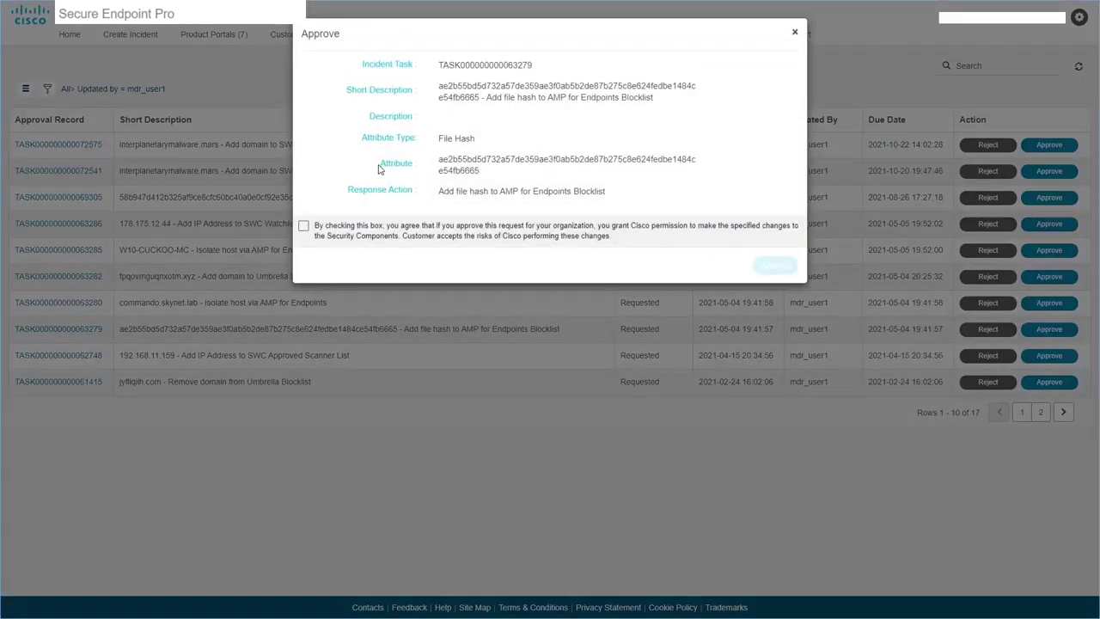
{"action": "left_click", "coordinate": [318, 234]}
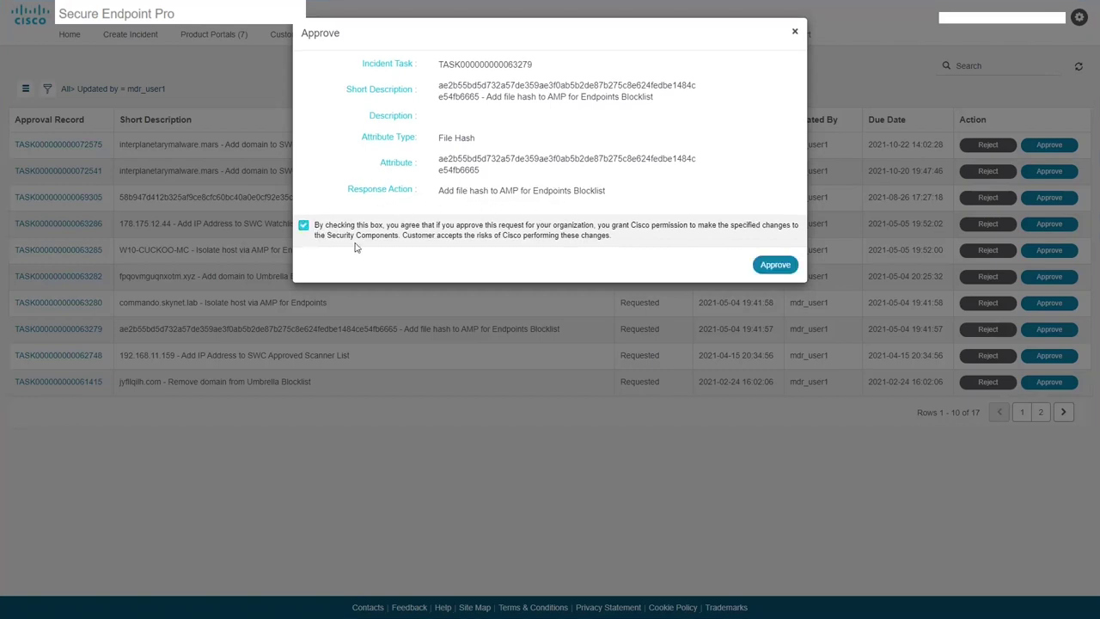
{"action": "left_click", "coordinate": [776, 266]}
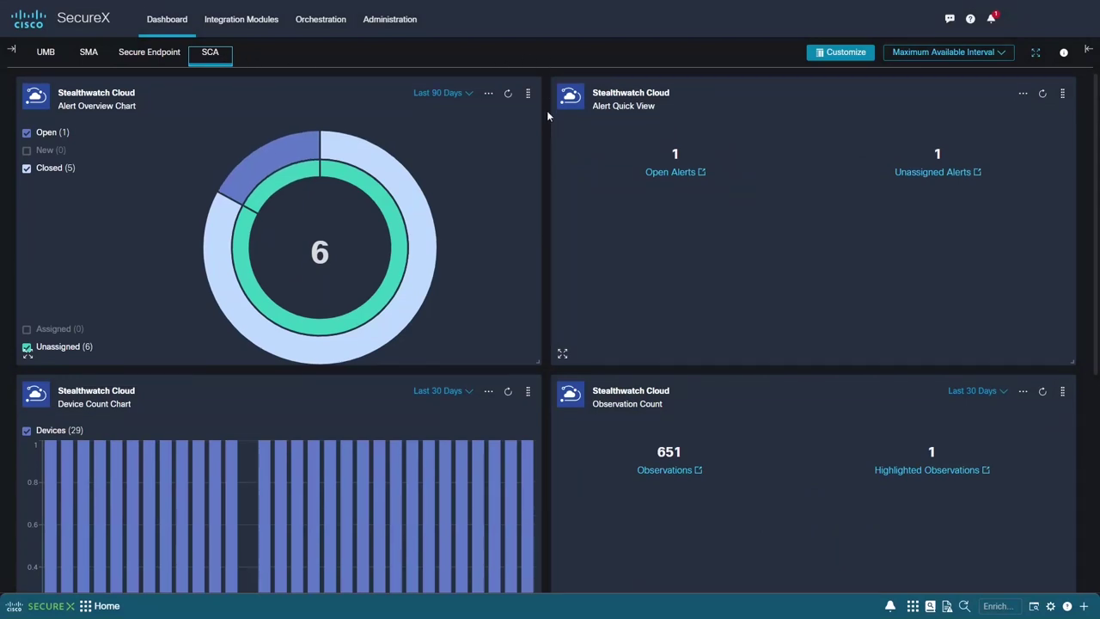
Review all the Stealthwatch Cloud tiles on the SCA dashboard in SecureX.
{"action": "scroll", "coordinate": [546, 110], "scroll_direction": "down", "scroll_amount": 4}
{"action": "scroll", "coordinate": [547, 110], "scroll_direction": "down", "scroll_amount": 1}
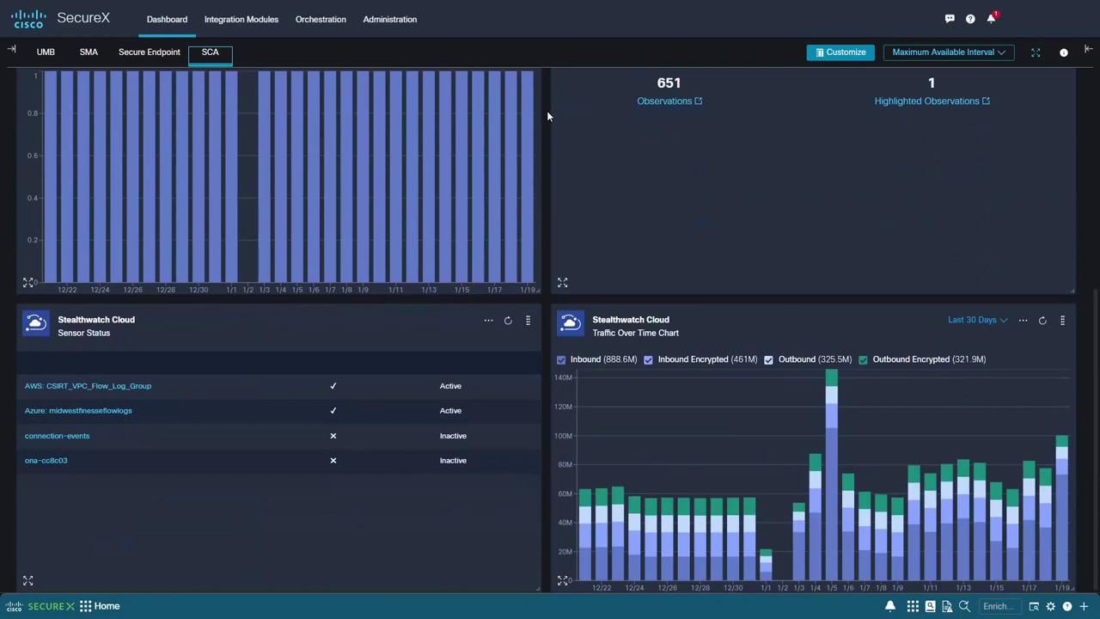
{"action": "scroll", "coordinate": [546, 110], "scroll_direction": "up", "scroll_amount": 5}
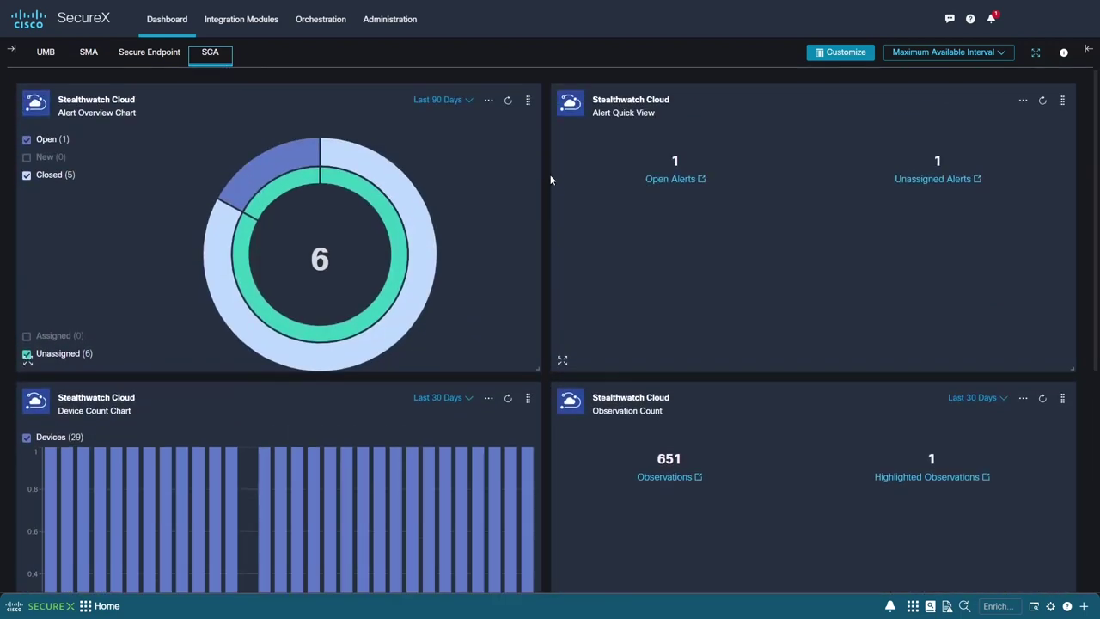
Expand the SecureX News feed, look through its security articles, and collapse it again.
{"action": "left_click", "coordinate": [1088, 50]}
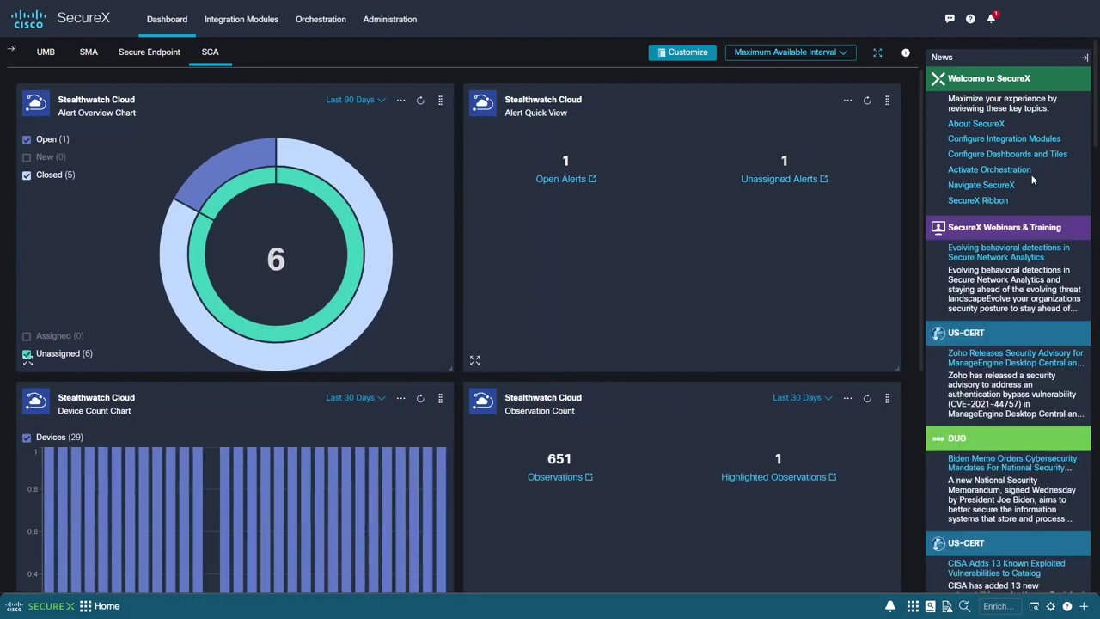
{"action": "scroll", "coordinate": [1032, 179], "scroll_direction": "down", "scroll_amount": 5}
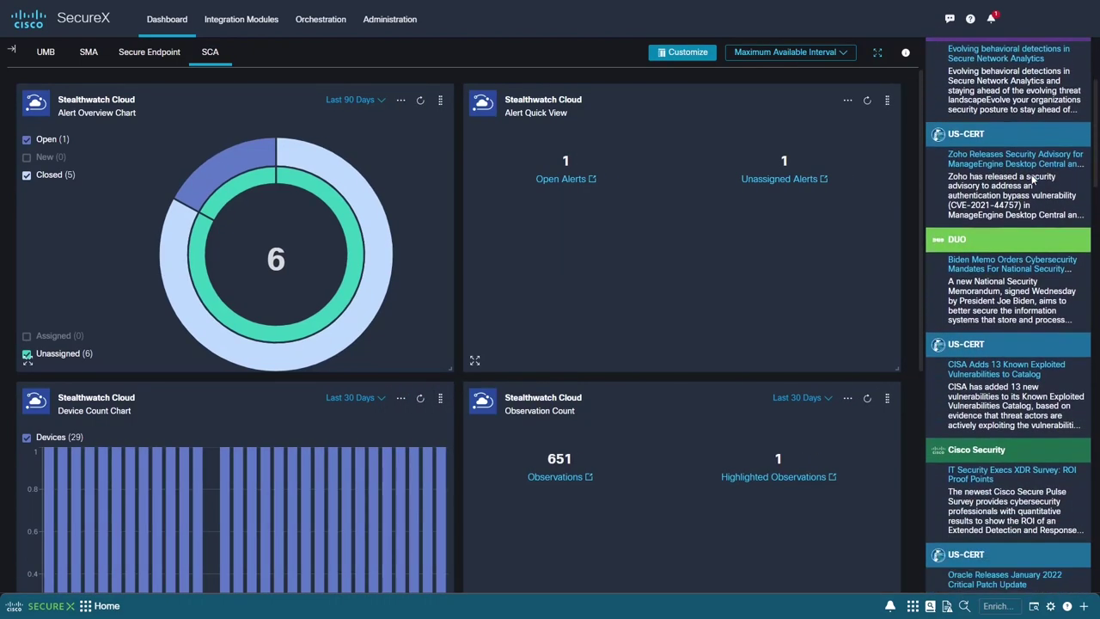
{"action": "scroll", "coordinate": [1032, 177], "scroll_direction": "down", "scroll_amount": 10}
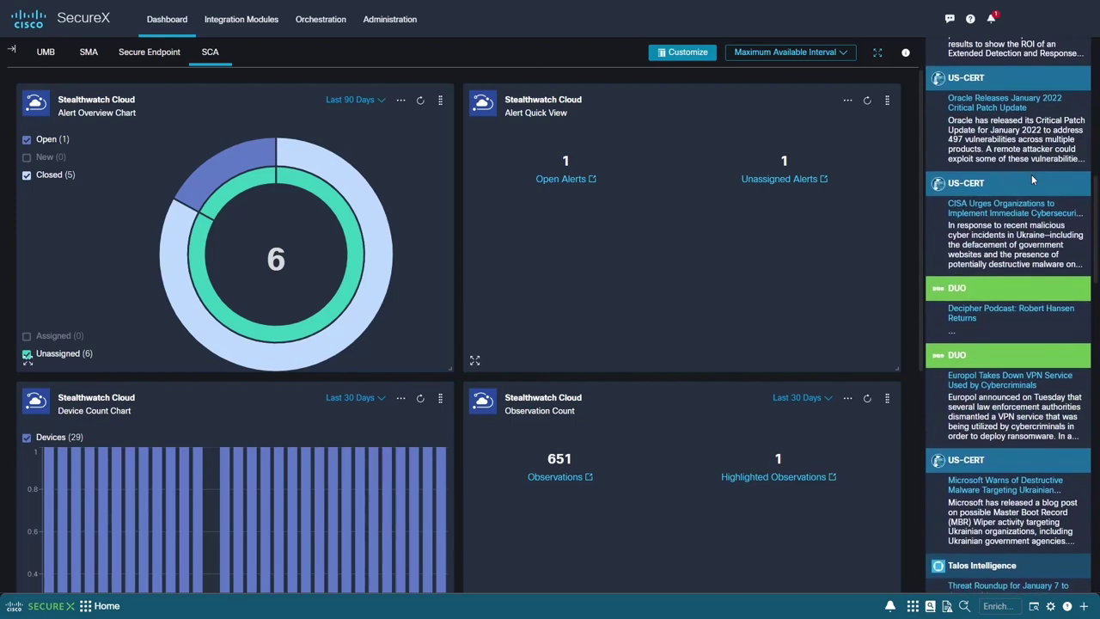
{"action": "scroll", "coordinate": [1032, 178], "scroll_direction": "down", "scroll_amount": 15}
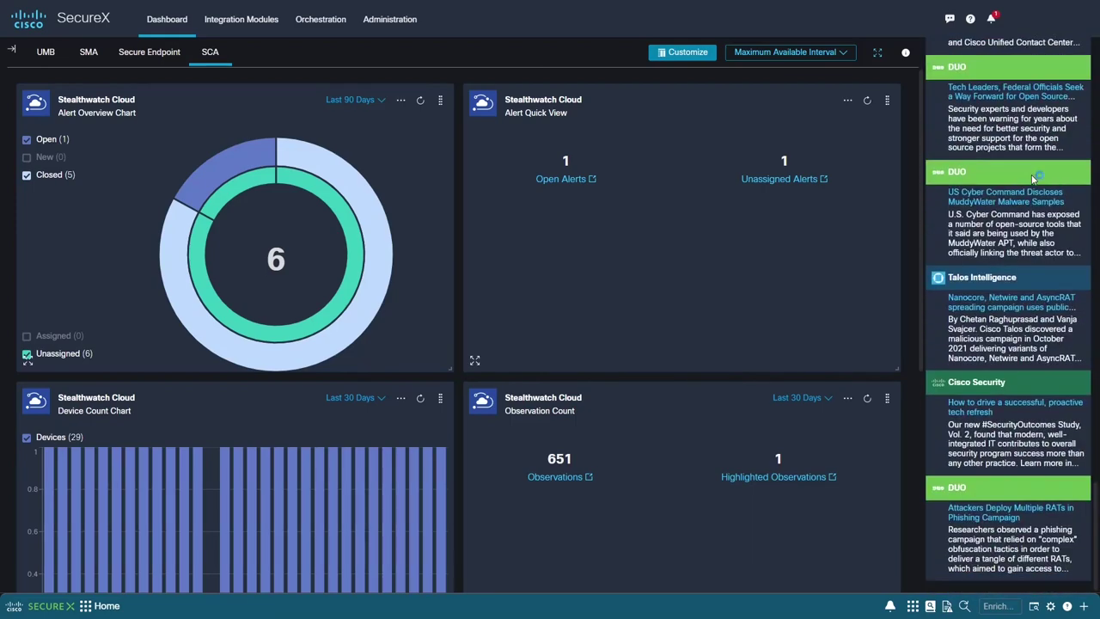
{"action": "scroll", "coordinate": [1034, 178], "scroll_direction": "up", "scroll_amount": 10}
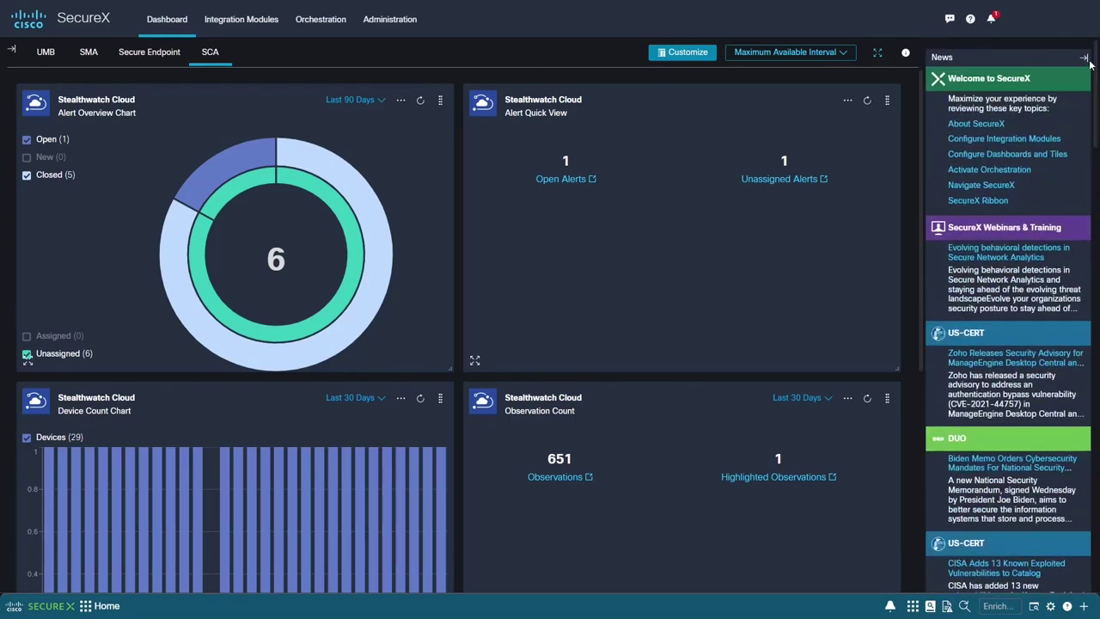
{"action": "left_click", "coordinate": [1085, 57]}
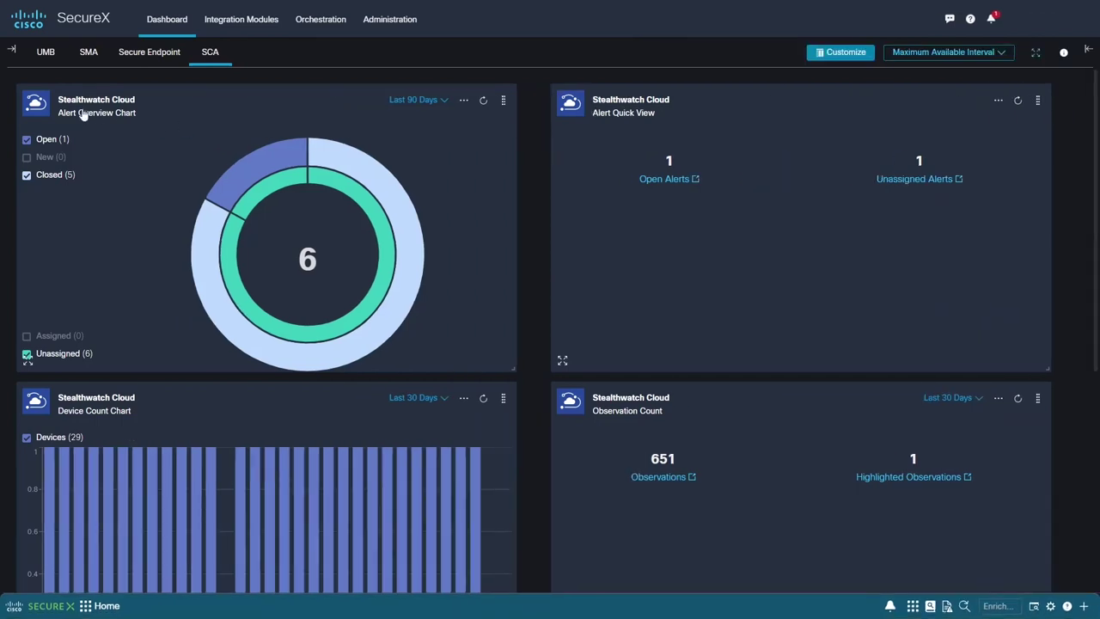
Look through the available applications and the enabled, Cisco and third-party integrations listed in SecureX, and hide the list again.
{"action": "left_click", "coordinate": [11, 50]}
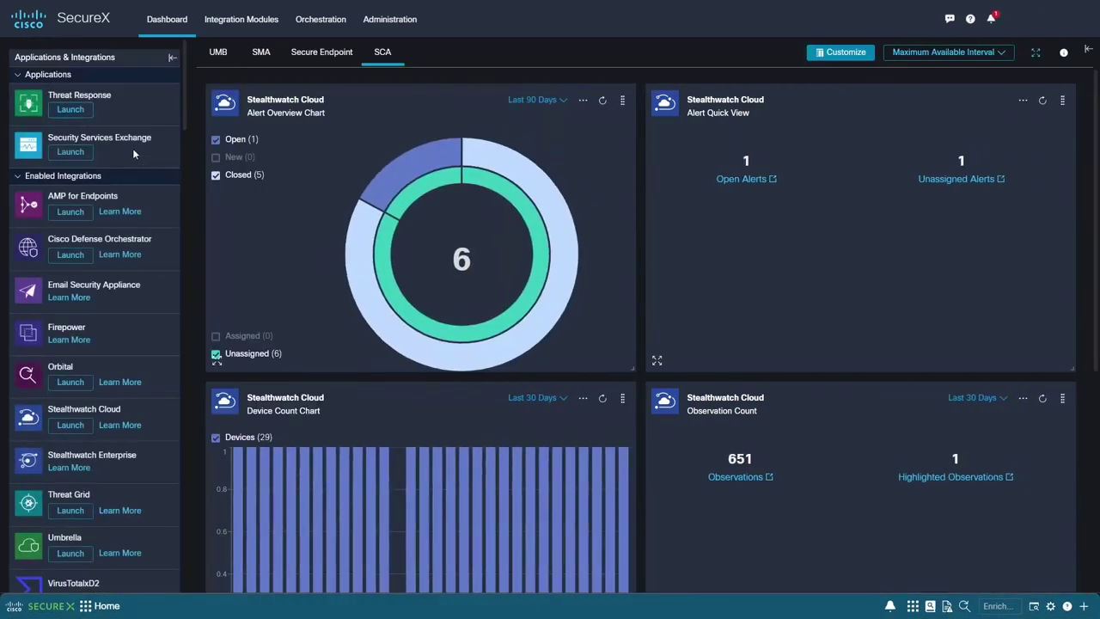
{"action": "scroll", "coordinate": [135, 157], "scroll_direction": "down", "scroll_amount": 5}
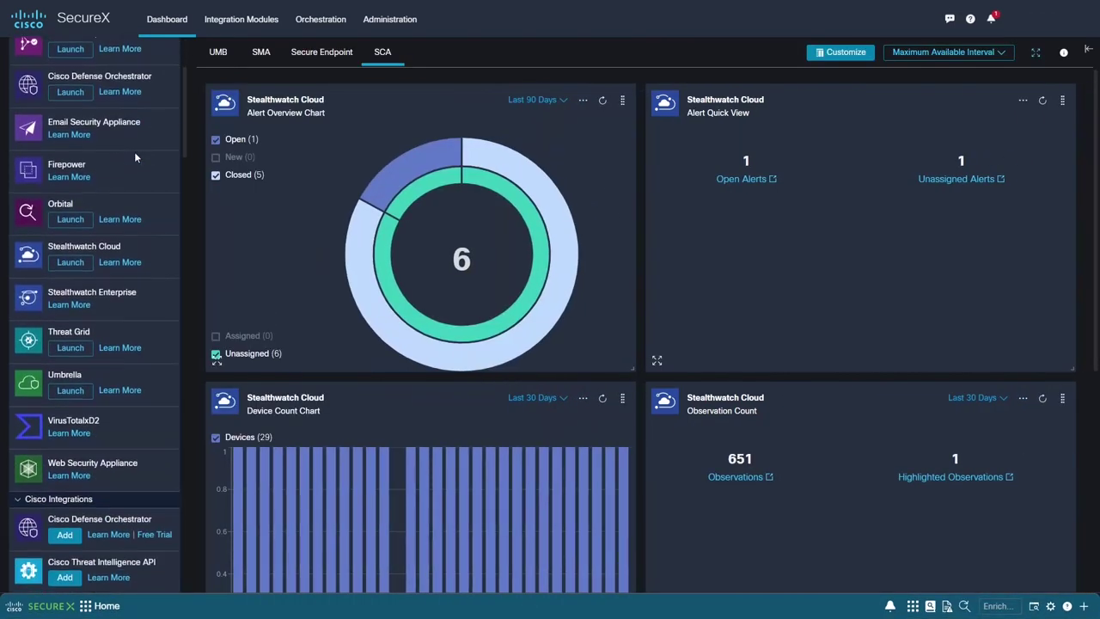
{"action": "scroll", "coordinate": [135, 158], "scroll_direction": "down", "scroll_amount": 3}
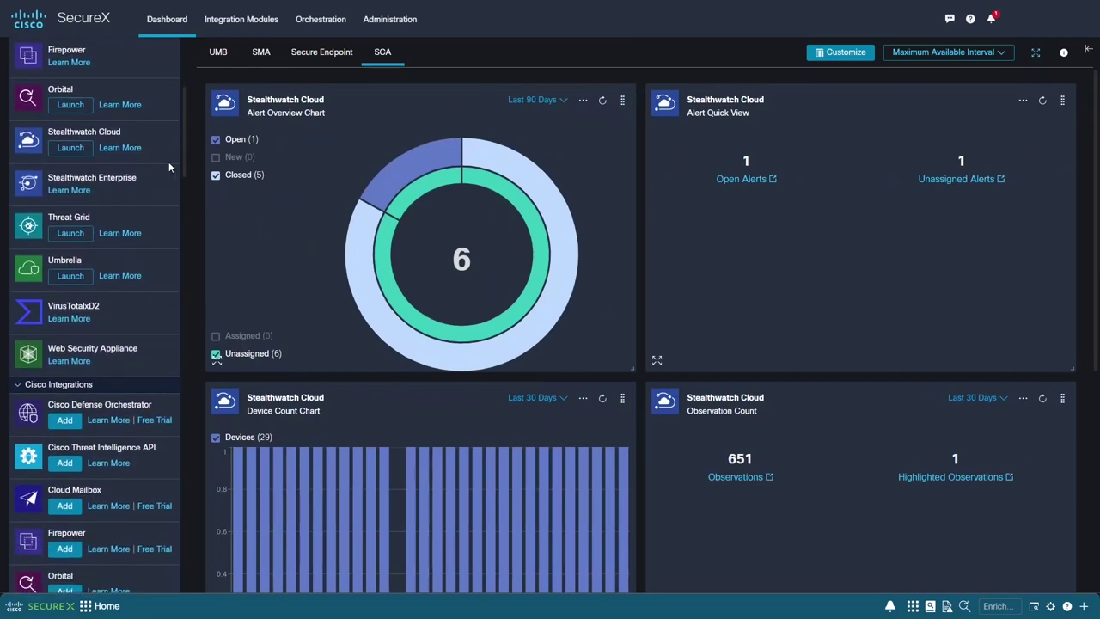
{"action": "scroll", "coordinate": [162, 175], "scroll_direction": "down", "scroll_amount": 6}
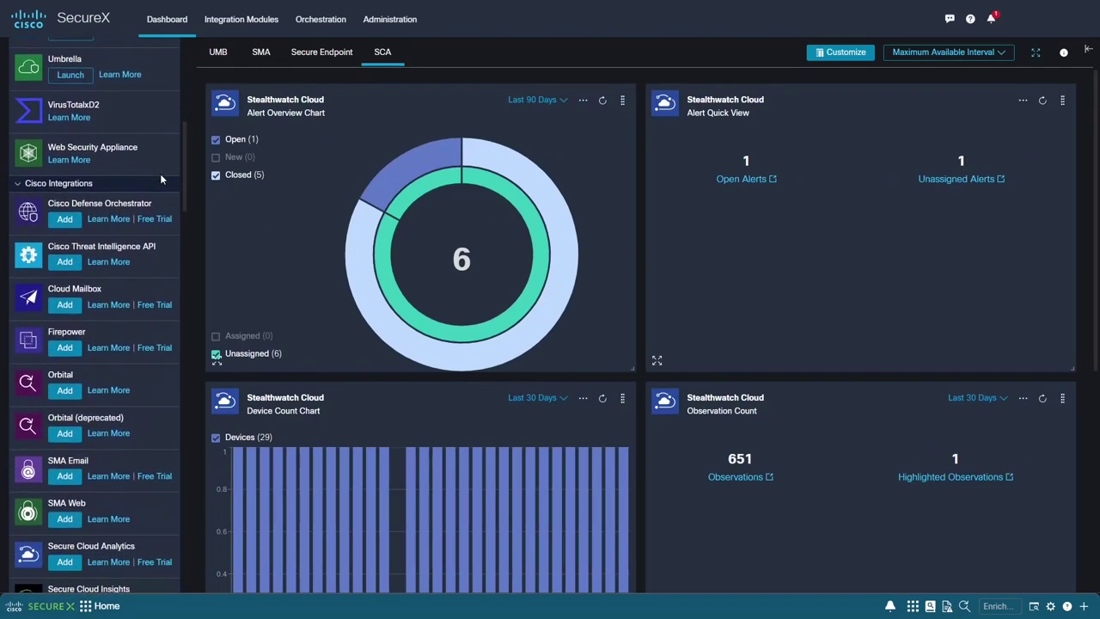
{"action": "scroll", "coordinate": [160, 175], "scroll_direction": "down", "scroll_amount": 7}
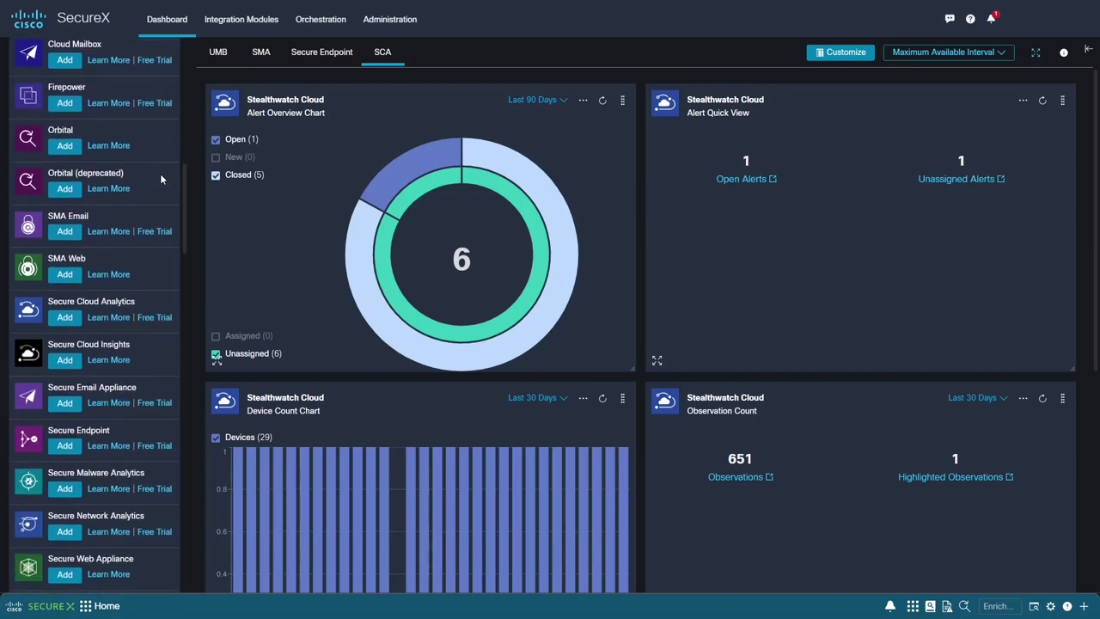
{"action": "scroll", "coordinate": [159, 177], "scroll_direction": "down", "scroll_amount": 15}
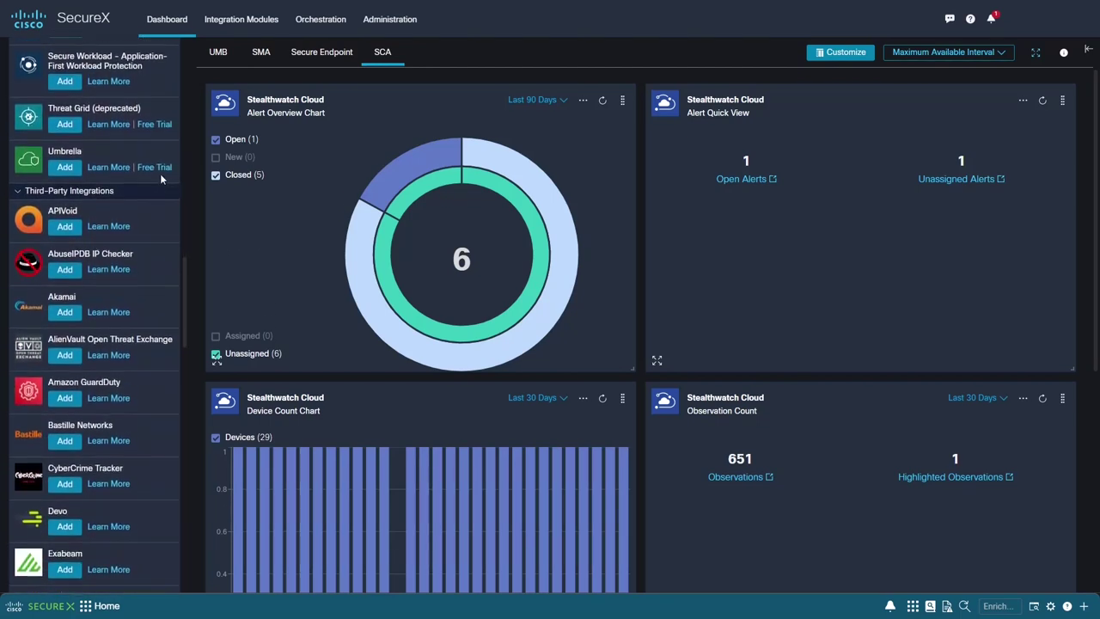
{"action": "scroll", "coordinate": [161, 197], "scroll_direction": "down", "scroll_amount": 5}
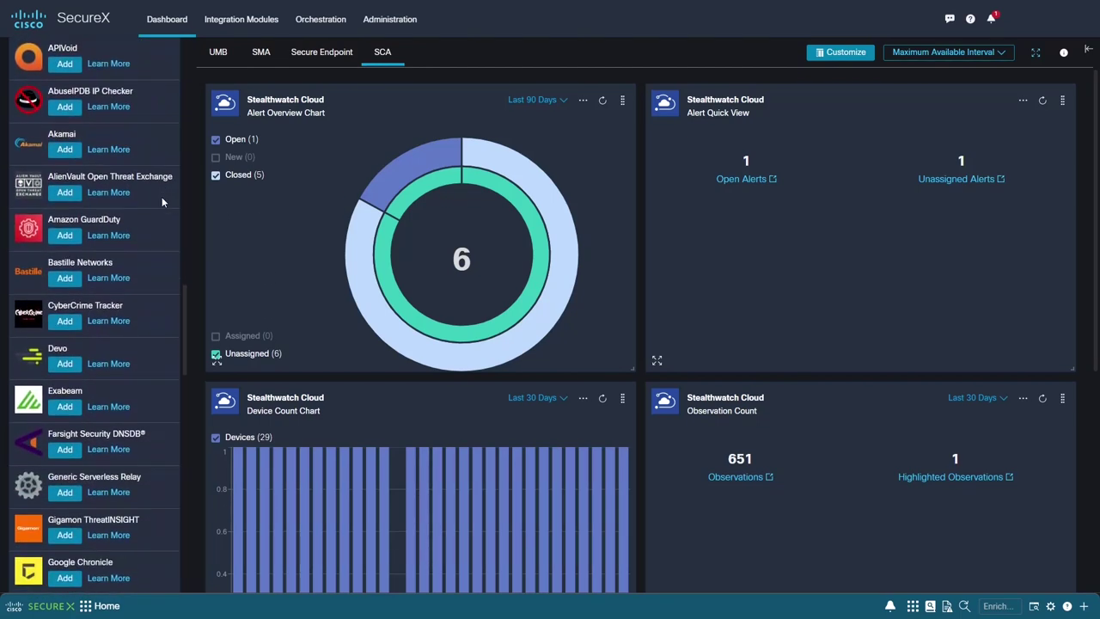
{"action": "scroll", "coordinate": [162, 198], "scroll_direction": "down", "scroll_amount": 11}
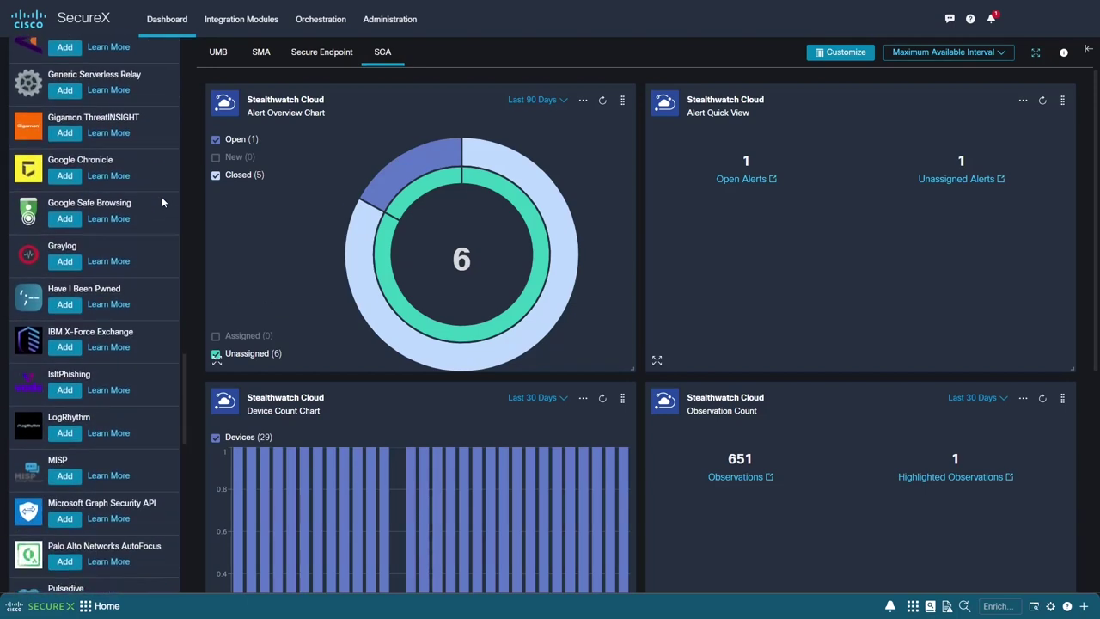
{"action": "scroll", "coordinate": [161, 201], "scroll_direction": "down", "scroll_amount": 16}
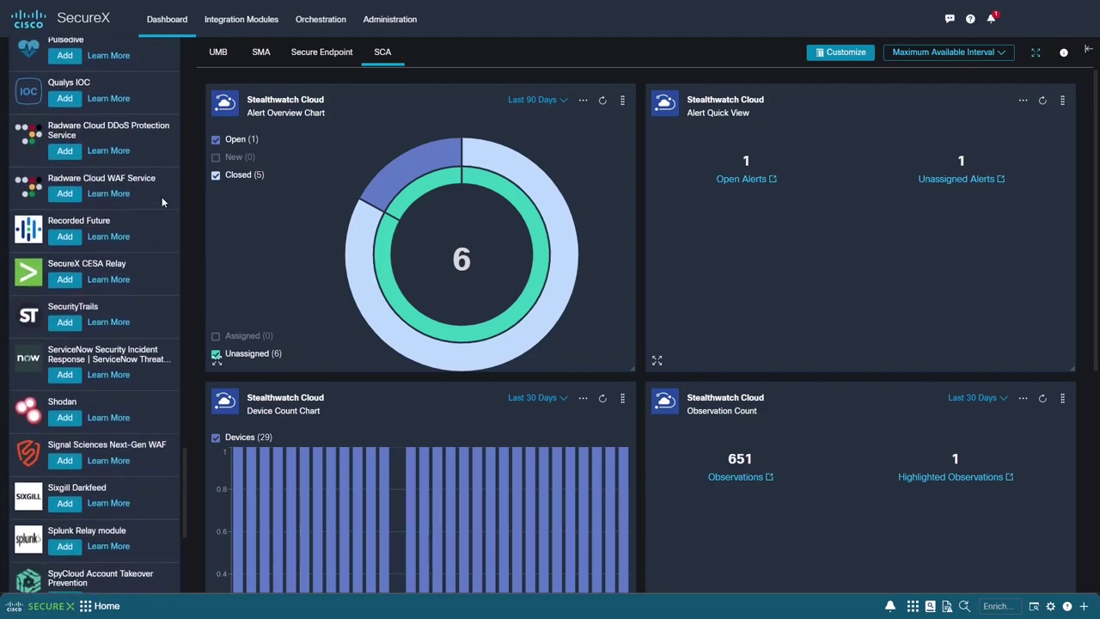
{"action": "scroll", "coordinate": [162, 197], "scroll_direction": "down", "scroll_amount": 6}
{"action": "scroll", "coordinate": [162, 197], "scroll_direction": "up", "scroll_amount": 20}
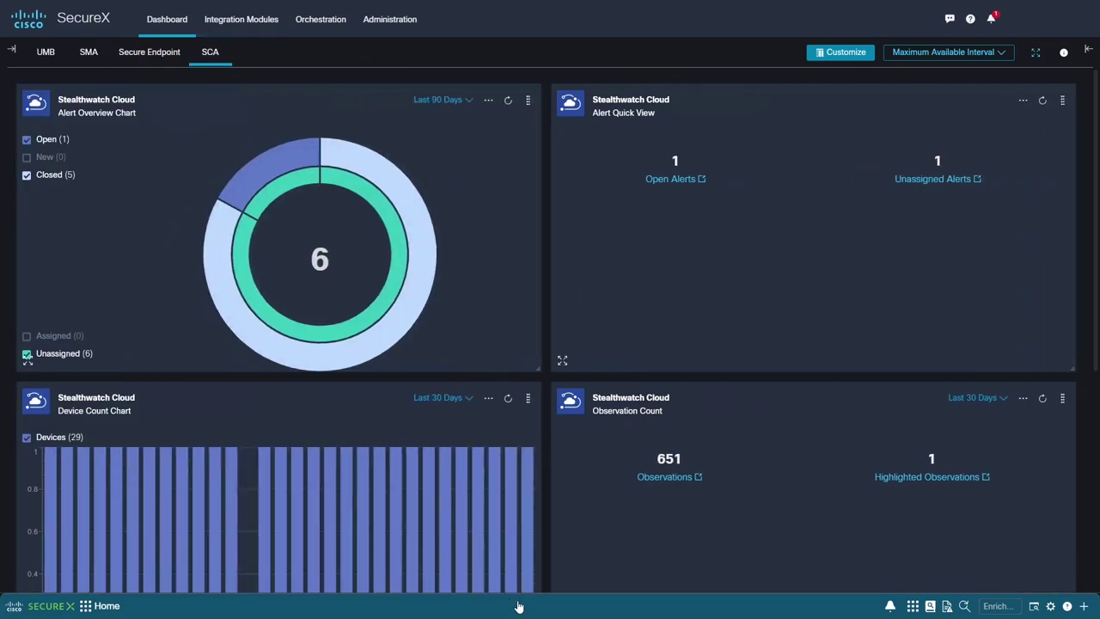
Expand the SecureX ribbon to review its applications list and check for observables on the current page.
{"action": "left_click", "coordinate": [518, 607]}
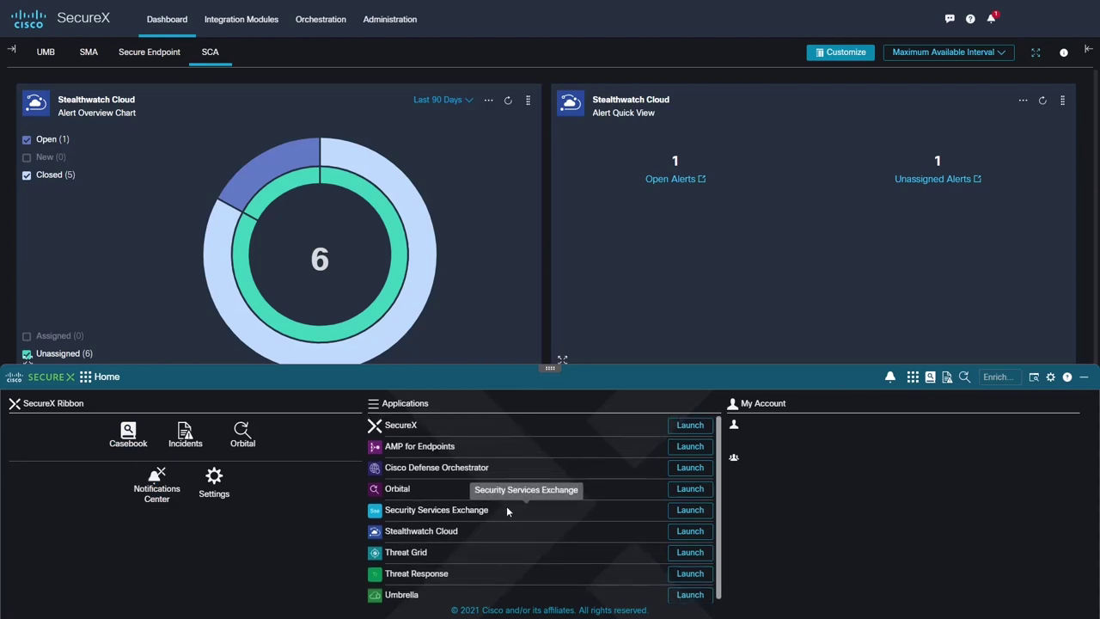
{"action": "scroll", "coordinate": [417, 564], "scroll_direction": "down", "scroll_amount": 1}
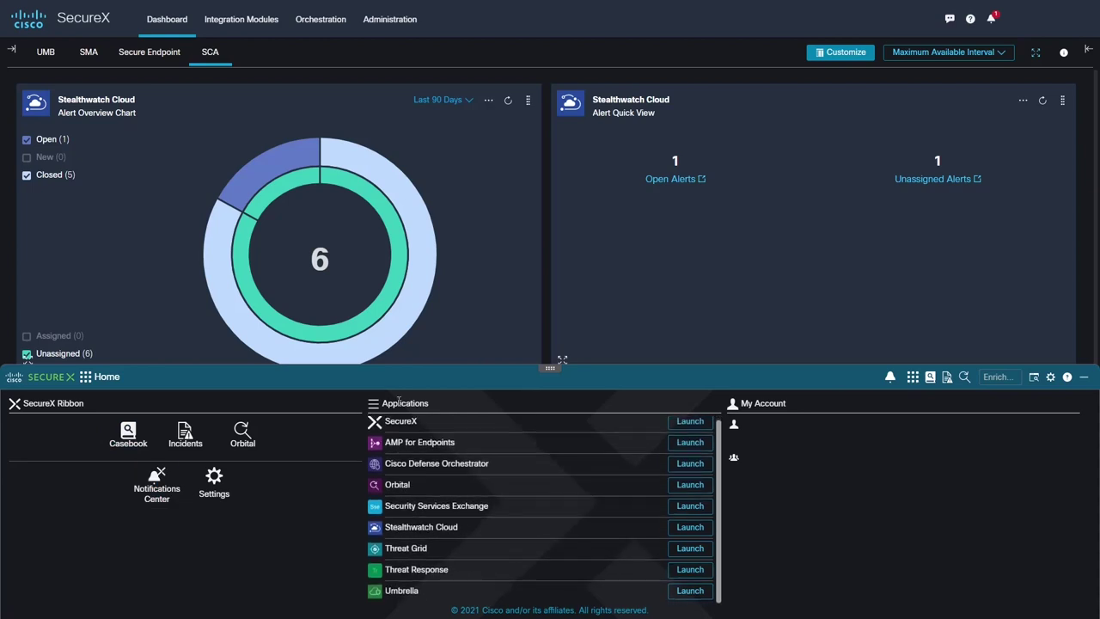
{"action": "left_click", "coordinate": [1036, 378]}
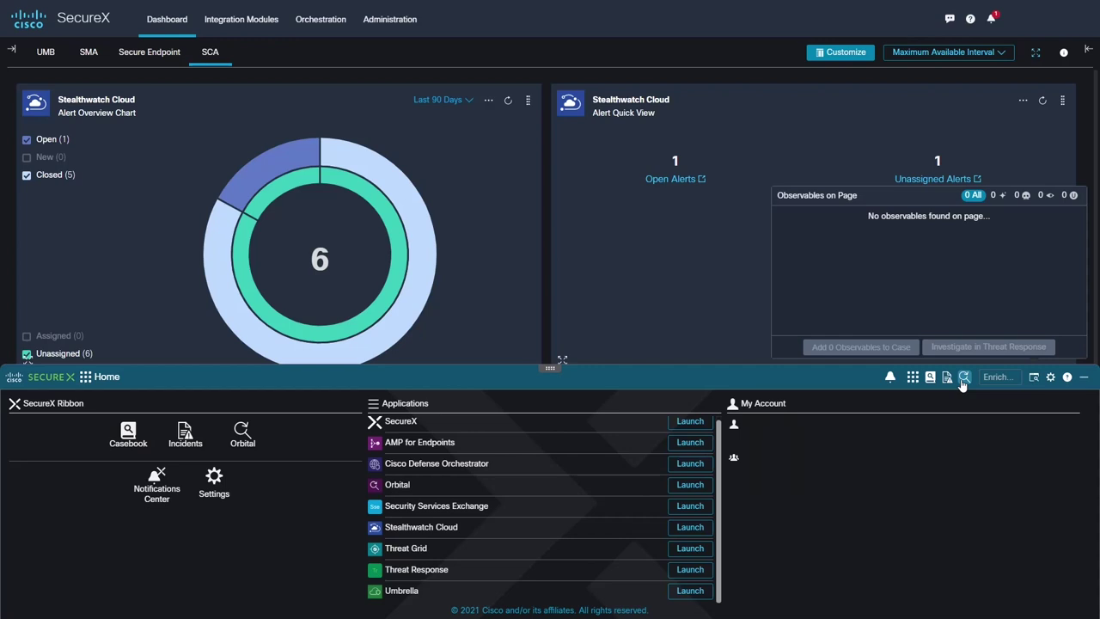
View the Orbital query metrics within the SecureX ribbon, and open the case named test in the Casebook.
{"action": "left_click", "coordinate": [964, 378]}
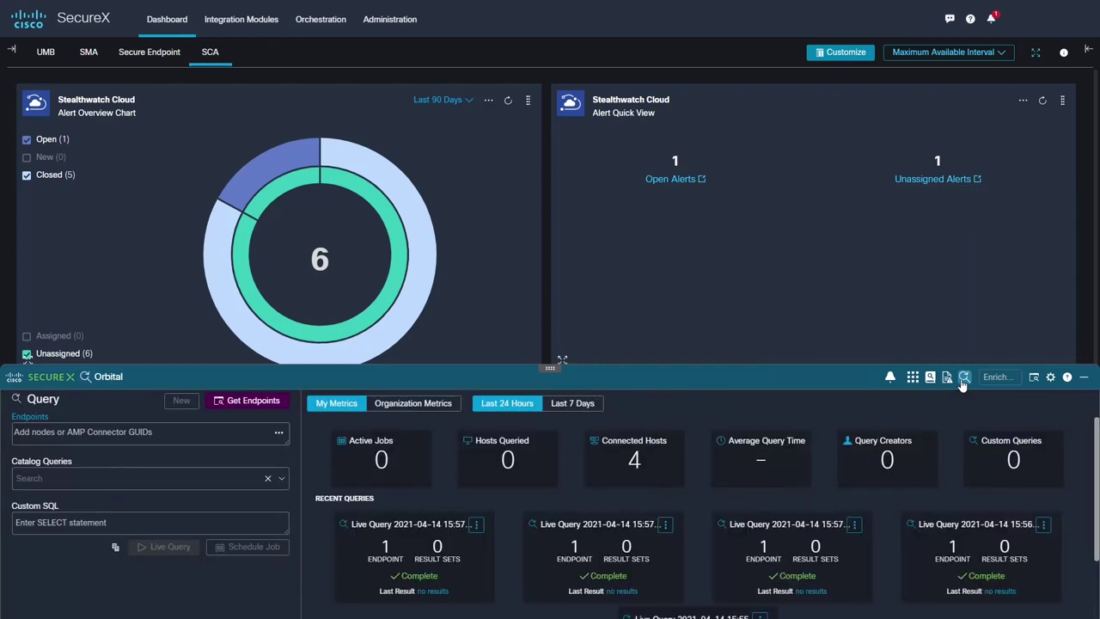
{"action": "mouse_move", "coordinate": [947, 383]}
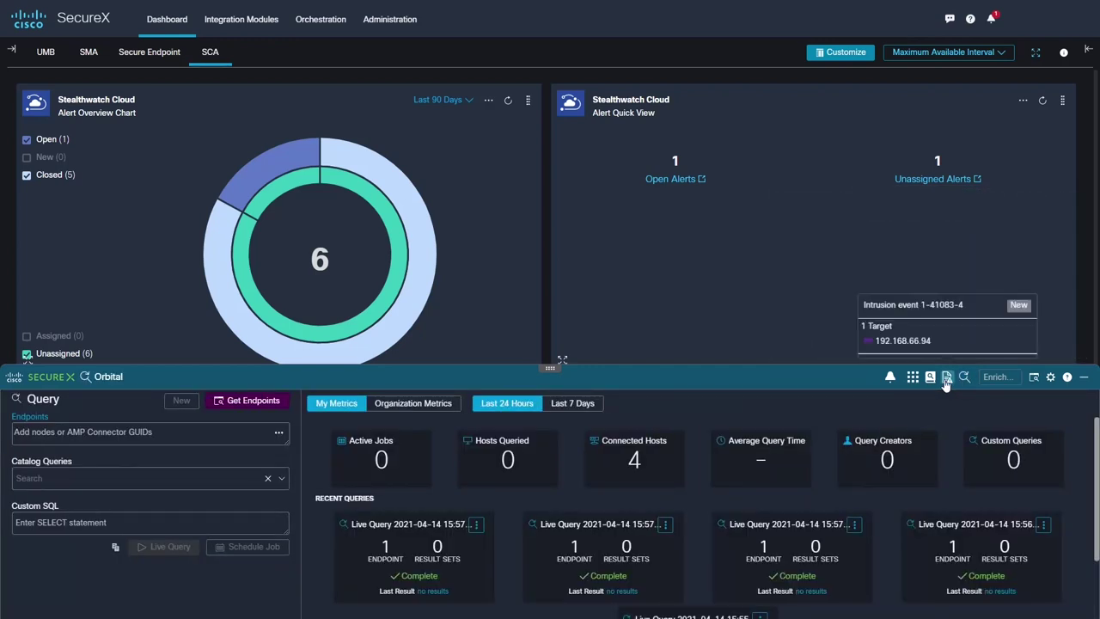
{"action": "left_click", "coordinate": [931, 381]}
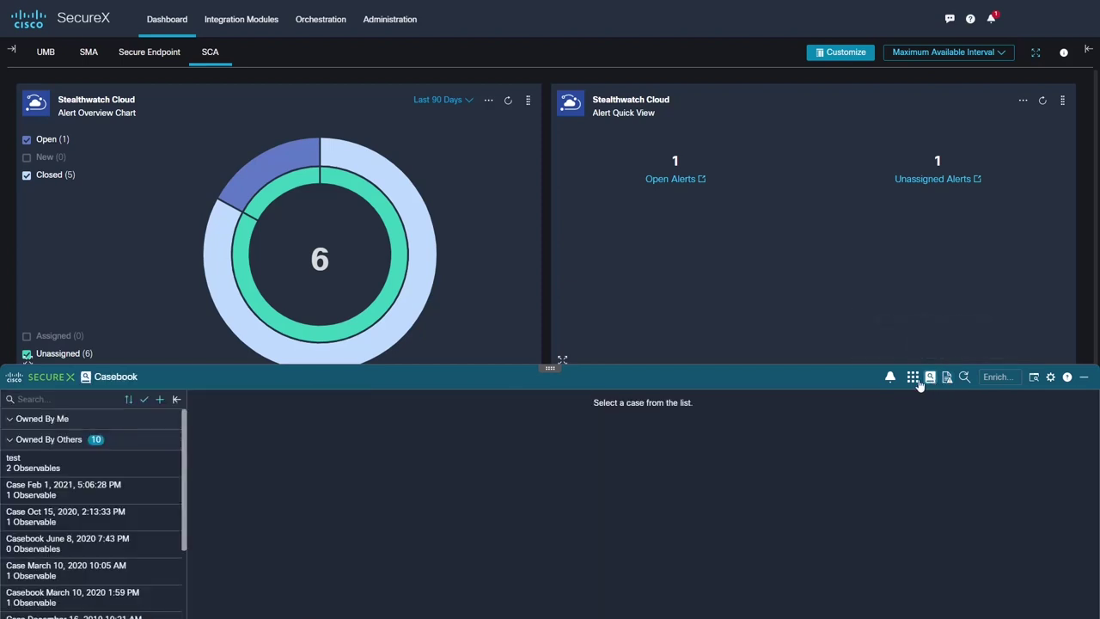
{"action": "left_click", "coordinate": [36, 471]}
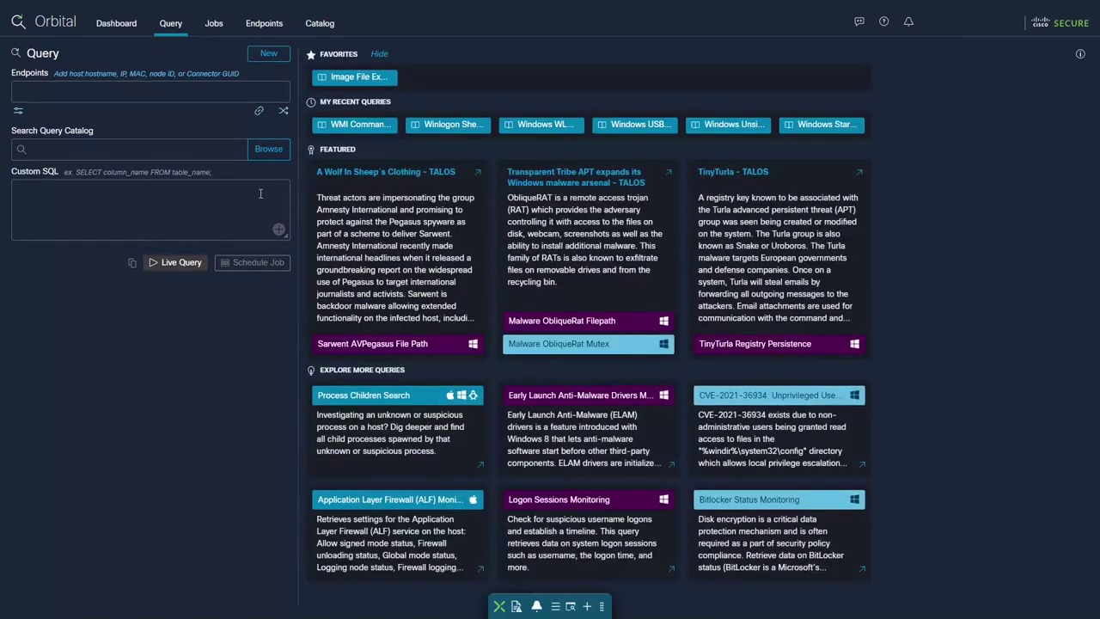
In Orbital, check the organization dashboard and browse the Forensics and Threat Hunting queries offered for a new query, without choosing one.
{"action": "left_click", "coordinate": [118, 26]}
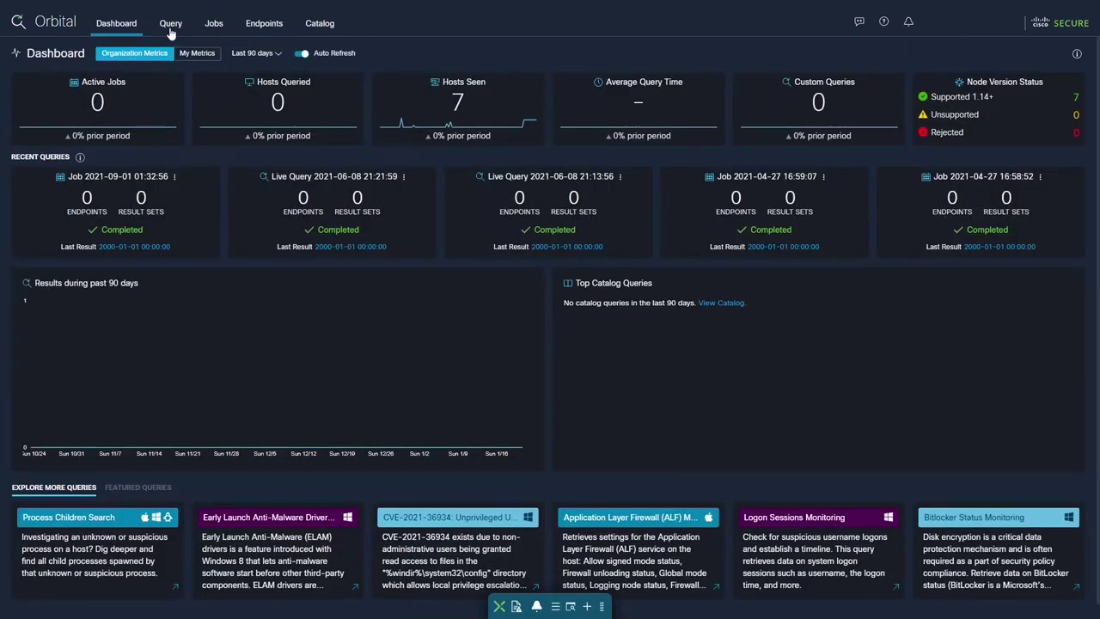
{"action": "left_click", "coordinate": [171, 28]}
{"action": "left_click", "coordinate": [268, 149]}
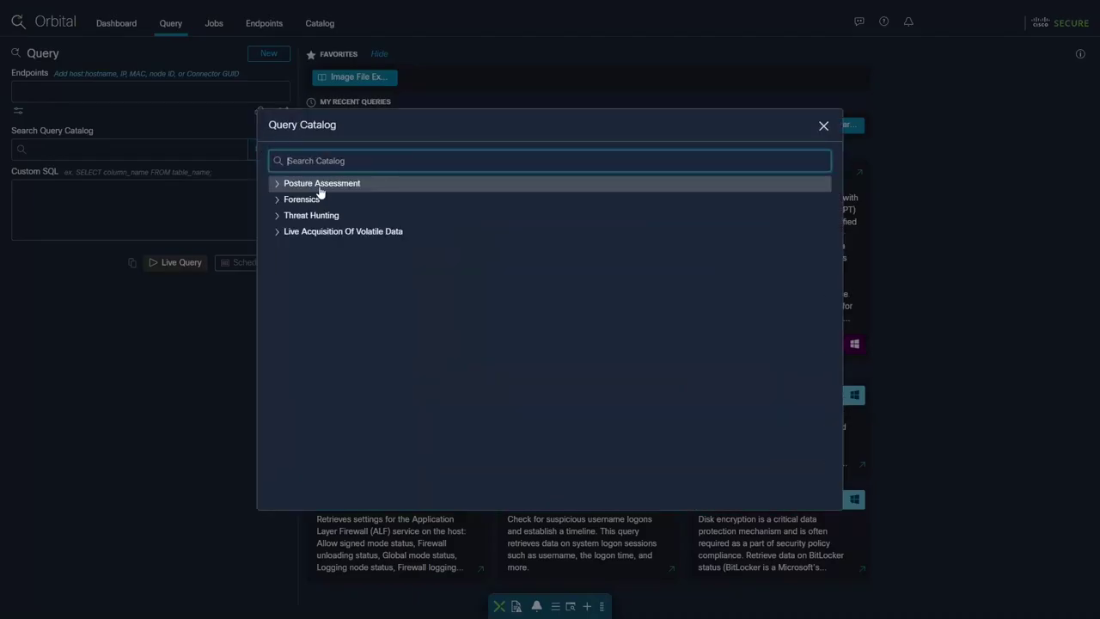
{"action": "left_click", "coordinate": [302, 199]}
{"action": "left_click", "coordinate": [312, 215]}
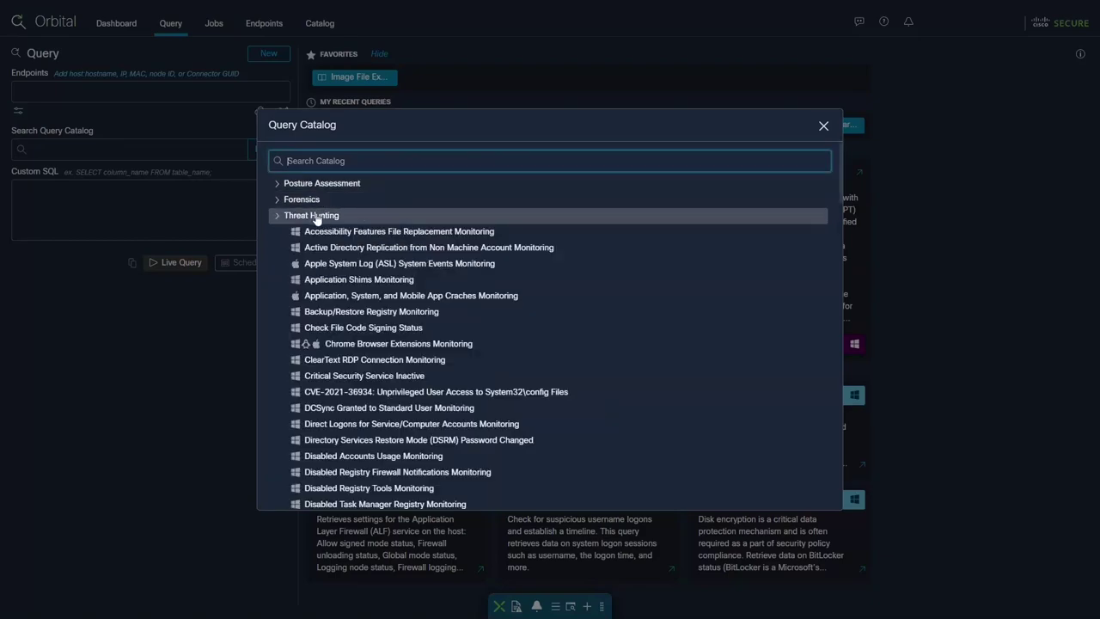
{"action": "left_click", "coordinate": [313, 216]}
{"action": "left_click", "coordinate": [317, 232]}
{"action": "left_click", "coordinate": [318, 232]}
{"action": "left_click", "coordinate": [312, 215]}
{"action": "scroll", "coordinate": [466, 228], "scroll_direction": "down", "scroll_amount": 15}
{"action": "scroll", "coordinate": [398, 229], "scroll_direction": "down", "scroll_amount": 5}
{"action": "scroll", "coordinate": [467, 226], "scroll_direction": "up", "scroll_amount": 20}
{"action": "left_click", "coordinate": [823, 126]}
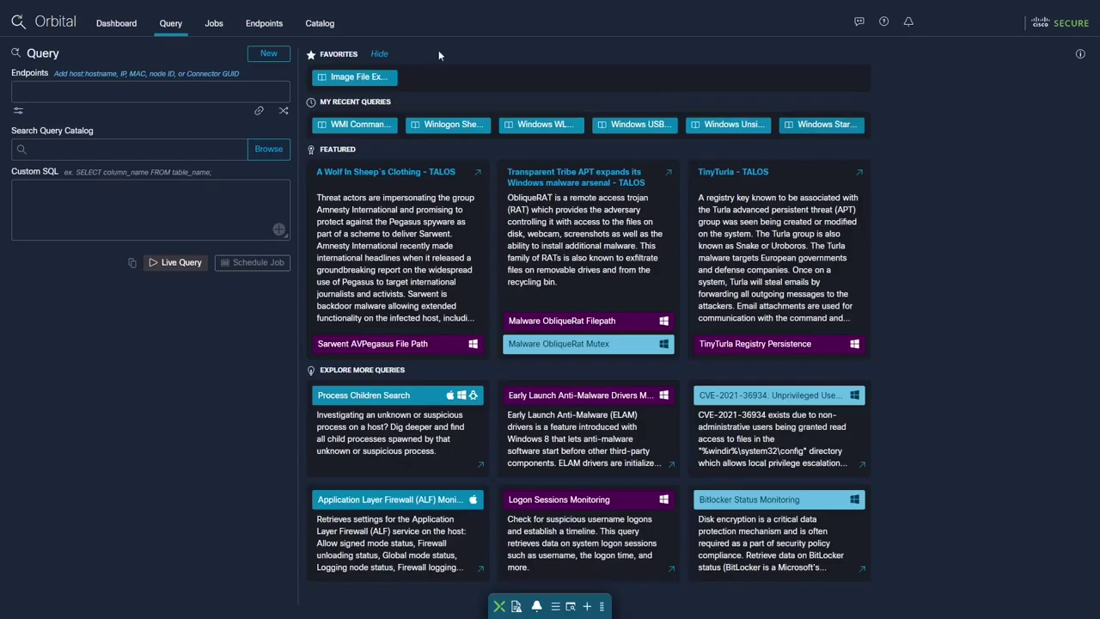
Browse the full Orbital query catalog with its filters, and open the options for the Audit Special Groups query.
{"action": "left_click", "coordinate": [329, 27]}
{"action": "scroll", "coordinate": [86, 233], "scroll_direction": "down", "scroll_amount": 10}
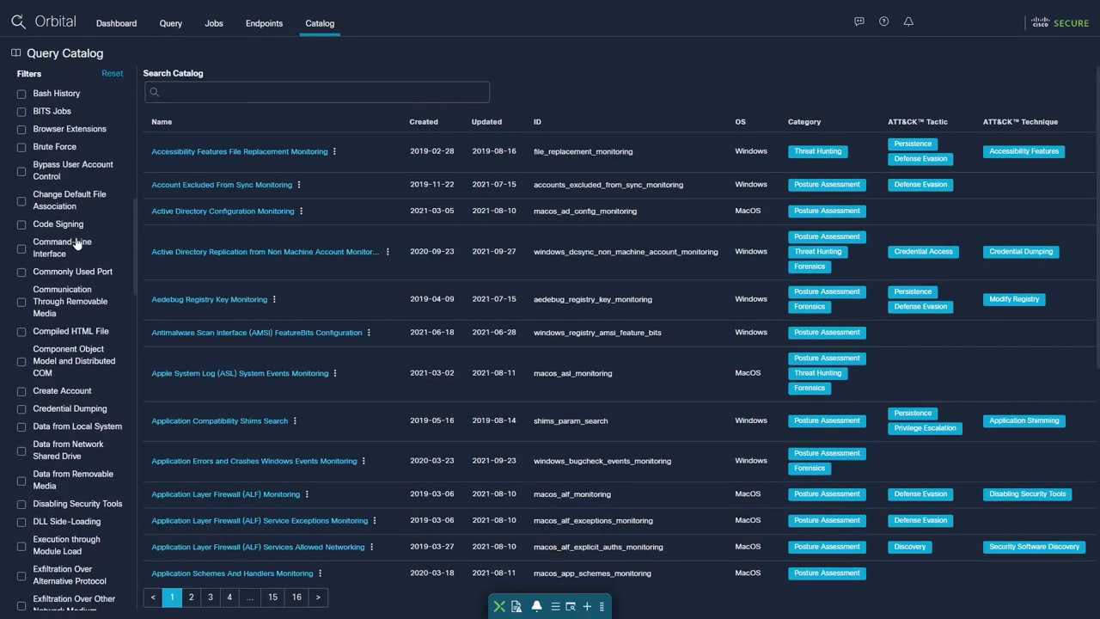
{"action": "scroll", "coordinate": [369, 247], "scroll_direction": "down", "scroll_amount": 5}
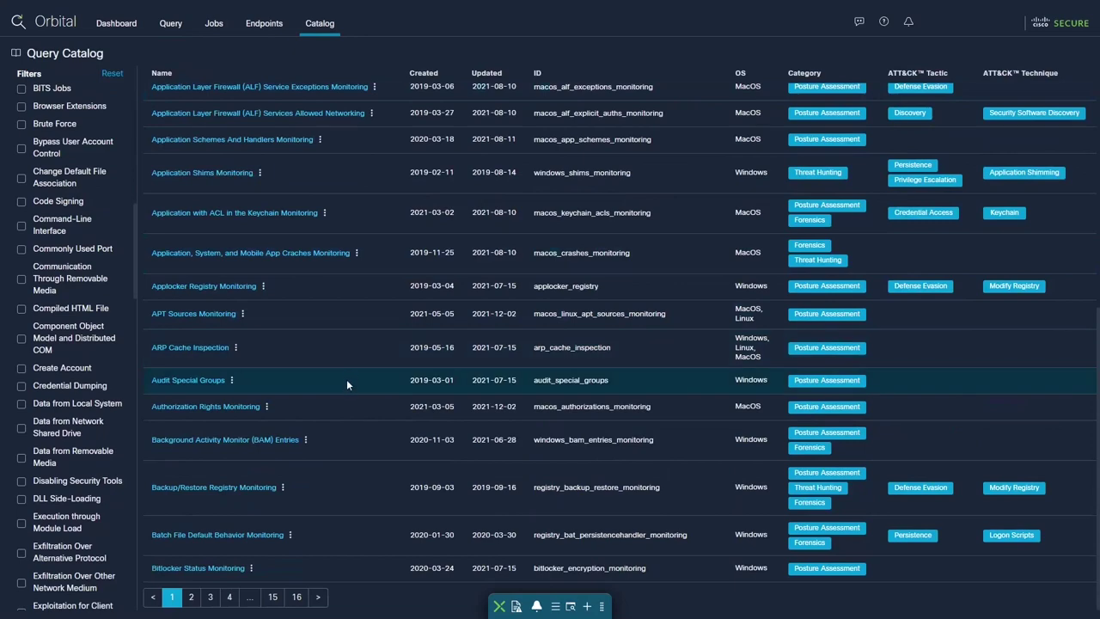
{"action": "left_click", "coordinate": [232, 380]}
{"action": "left_click", "coordinate": [265, 401]}
{"action": "scroll", "coordinate": [337, 377], "scroll_direction": "up", "scroll_amount": 5}
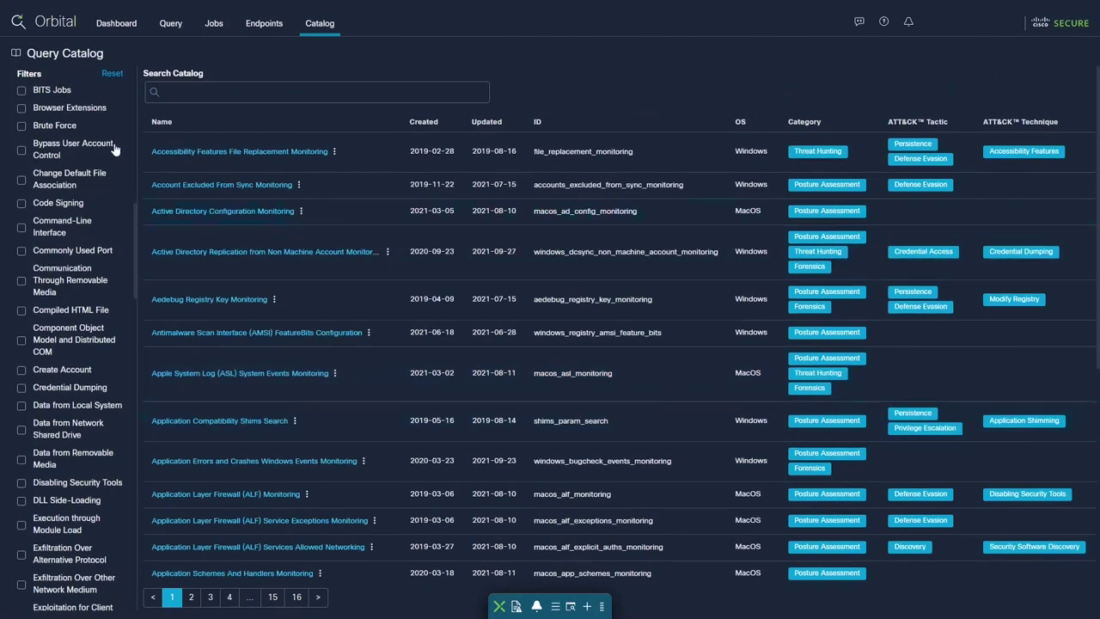
In SecureX Threat Response, investigate the IP address 208.67.220.220, then review its sightings and the related clean domains in the graph.
{"action": "left_click", "coordinate": [178, 24]}
{"action": "left_click", "coordinate": [86, 148]}
{"action": "left_click", "coordinate": [55, 193]}
{"action": "key", "text": "ctrl+v"}
{"action": "left_click", "coordinate": [230, 91]}
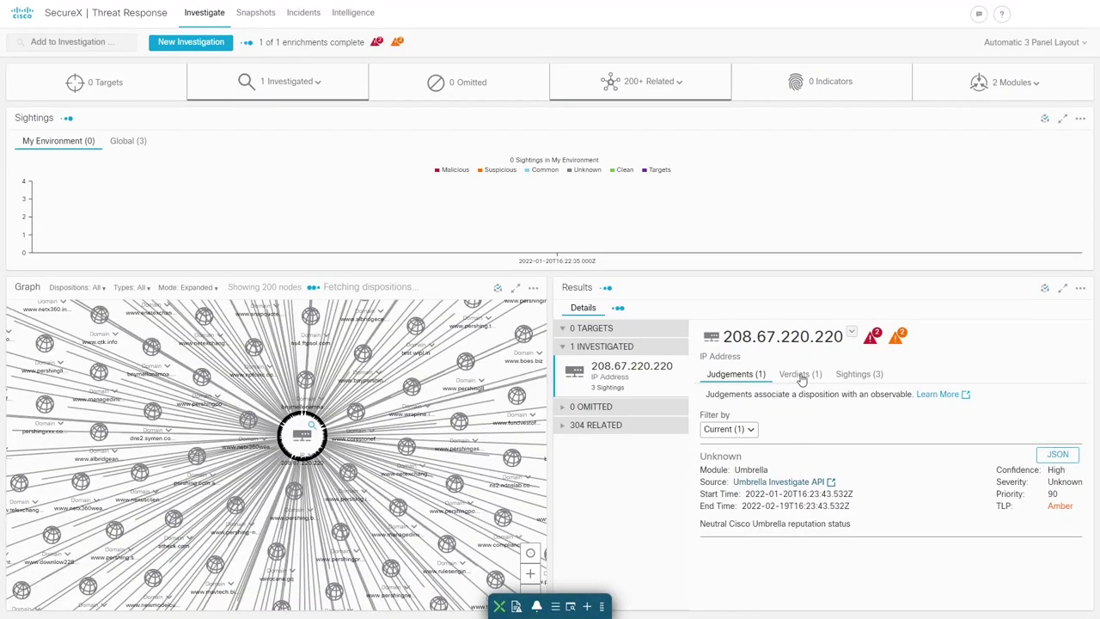
{"action": "left_click", "coordinate": [858, 378]}
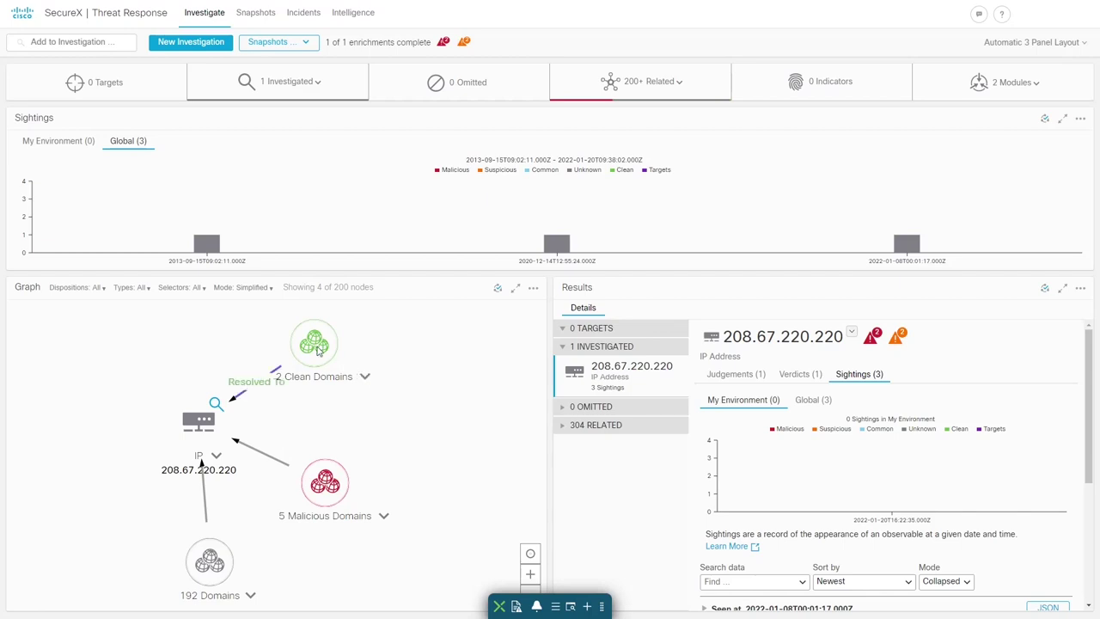
{"action": "left_click", "coordinate": [363, 375]}
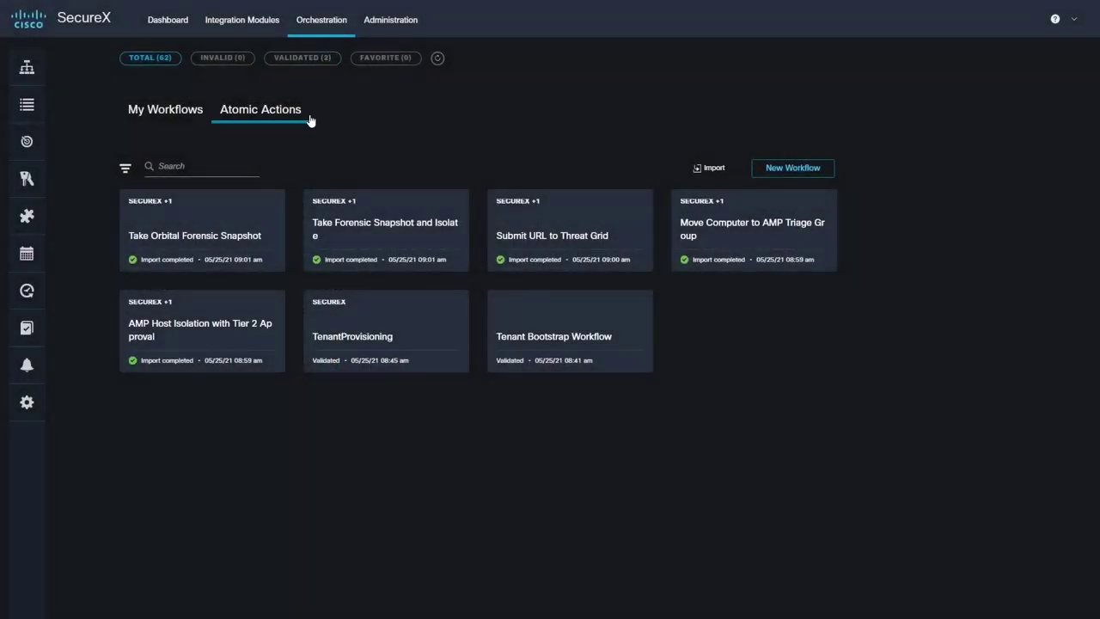
In SecureX Orchestration, browse the available atomic actions and return to the list of own workflows.
{"action": "left_click", "coordinate": [261, 113]}
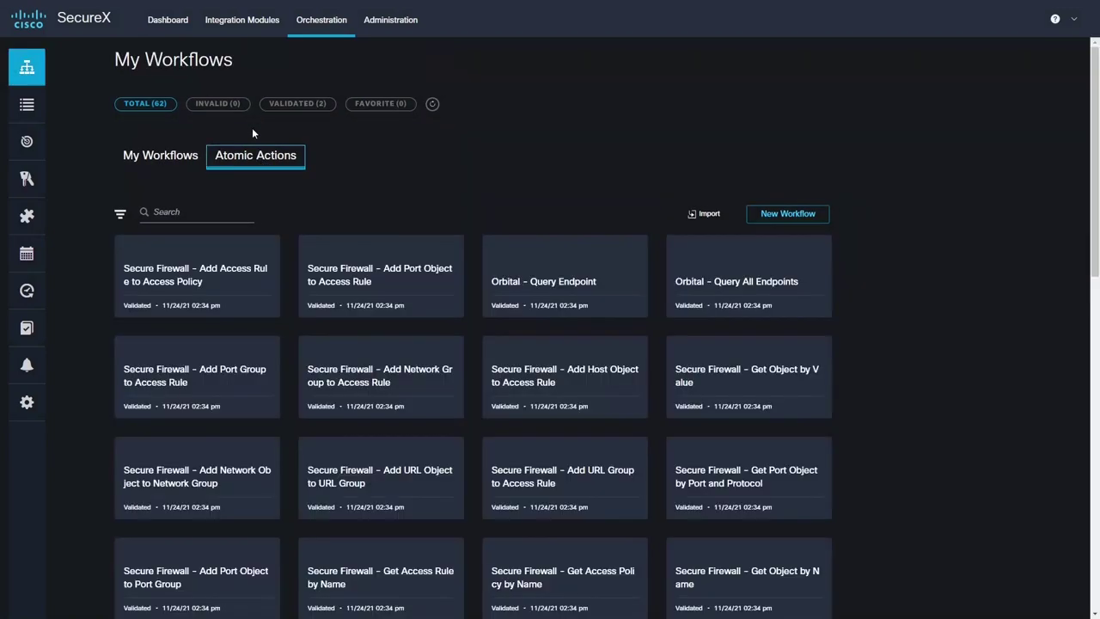
{"action": "left_click", "coordinate": [174, 161]}
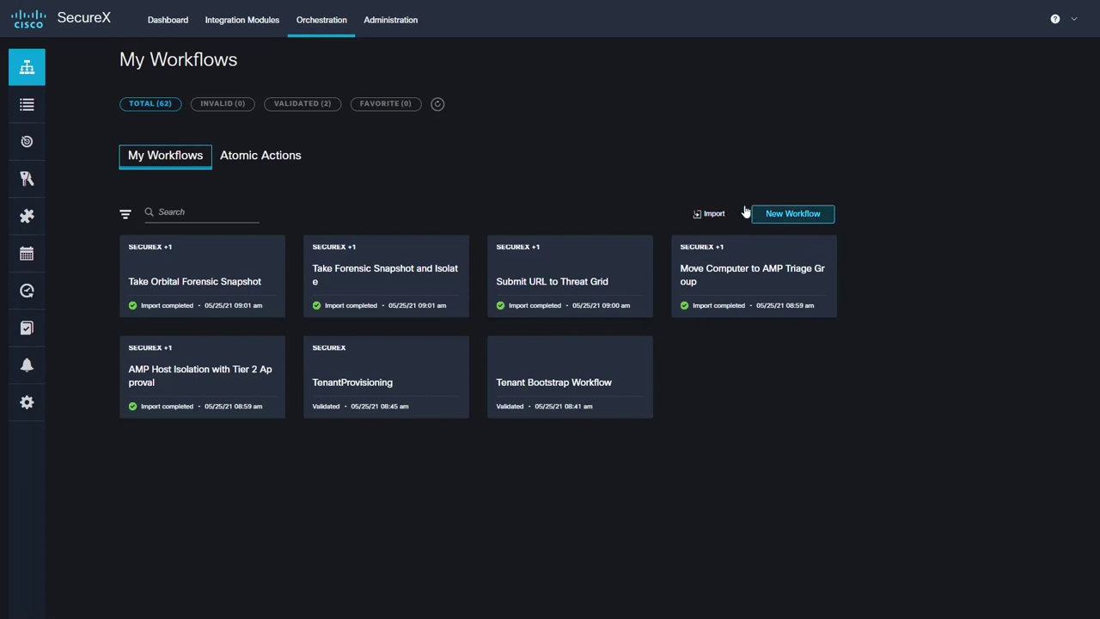
{"action": "mouse_move", "coordinate": [34, 115]}
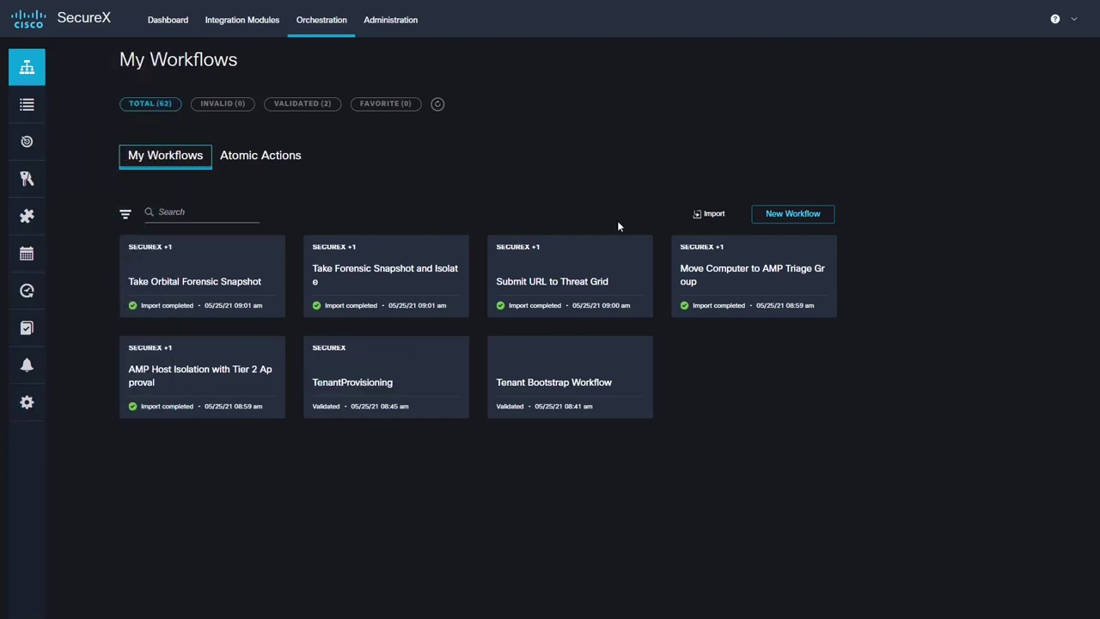
Create a new workflow that runs Take Orbital Forensic Snapshot followed by Submit URL to Threat Grid.
{"action": "left_click", "coordinate": [784, 214]}
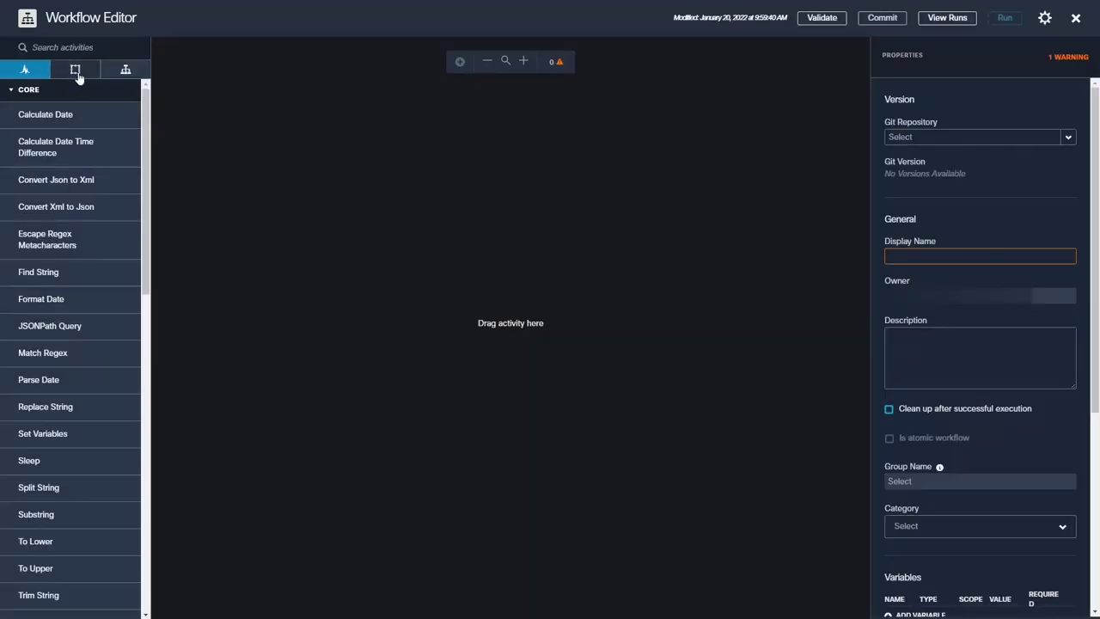
{"action": "left_click", "coordinate": [126, 71]}
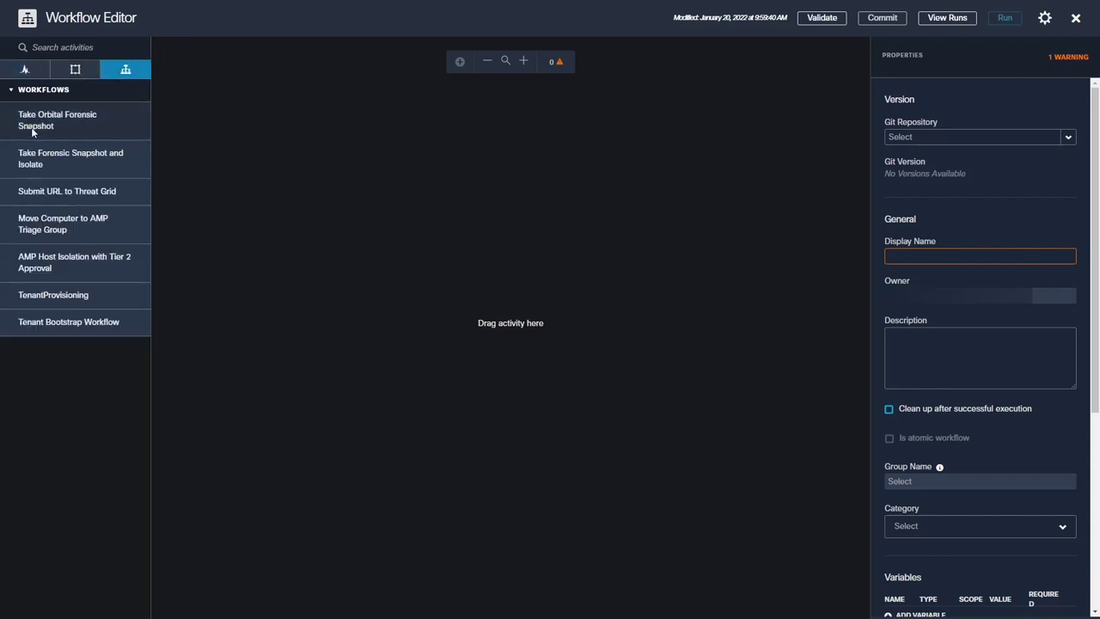
{"action": "left_click_drag", "start_coordinate": [35, 131], "coordinate": [514, 301]}
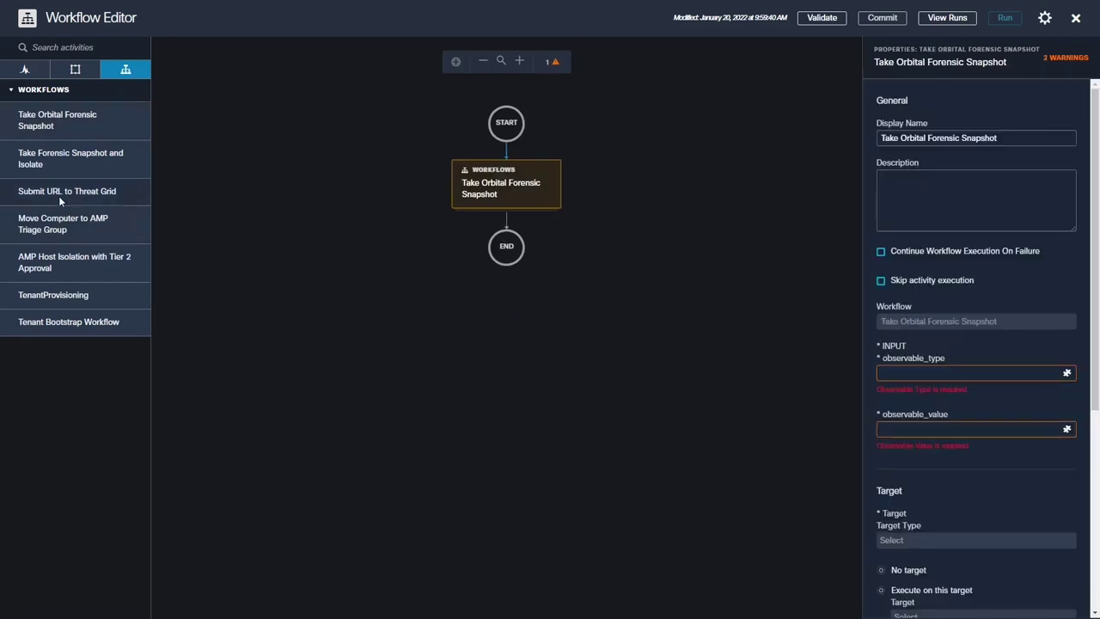
{"action": "left_click_drag", "start_coordinate": [61, 202], "coordinate": [511, 224]}
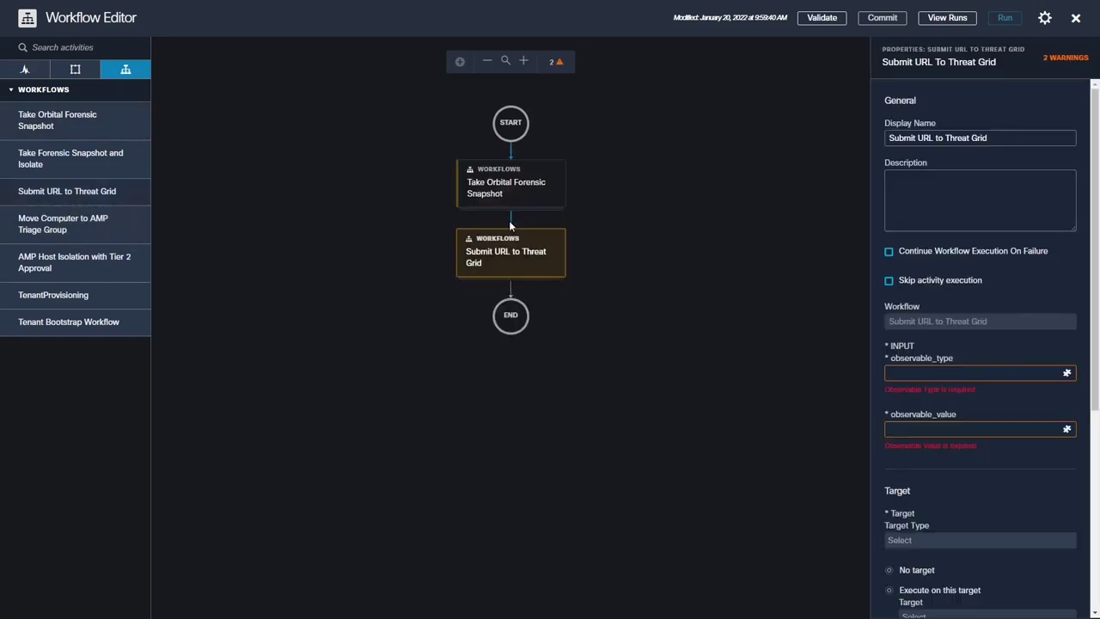
Review the target and credential properties of Submit URL to Threat Grid and its observable_type and observable_value inputs, leaving them empty.
{"action": "scroll", "coordinate": [986, 312], "scroll_direction": "down", "scroll_amount": 4}
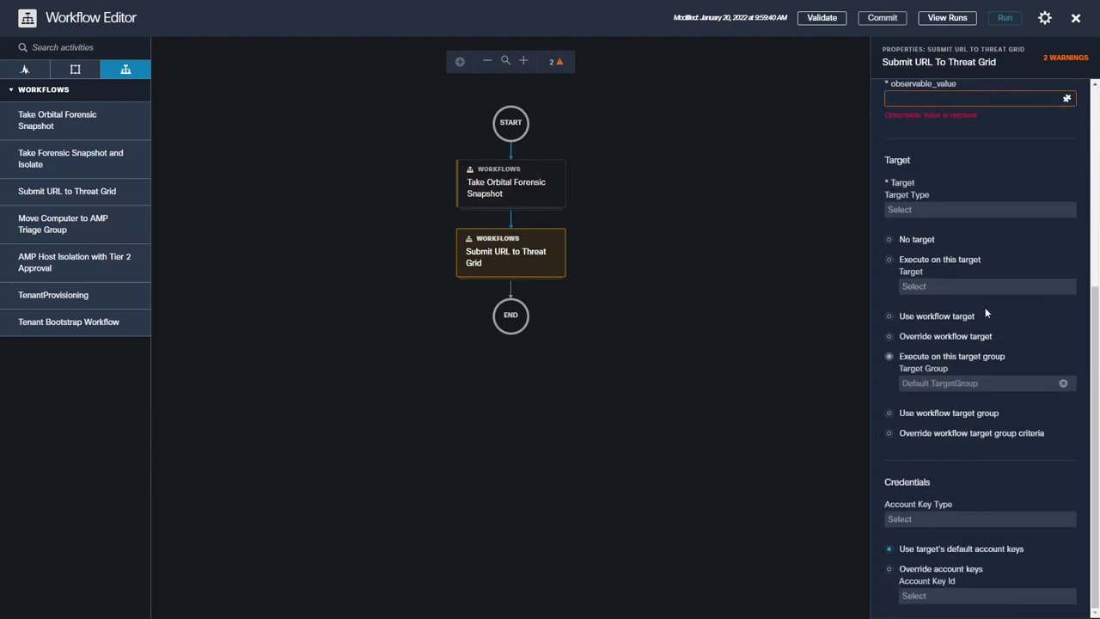
{"action": "scroll", "coordinate": [986, 312], "scroll_direction": "up", "scroll_amount": 4}
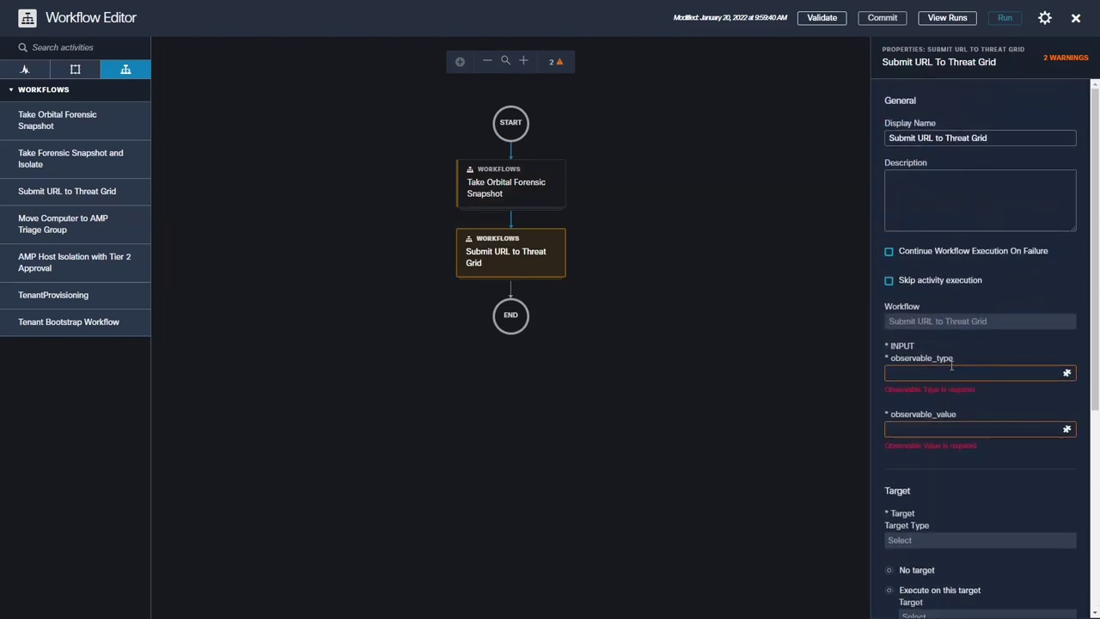
{"action": "left_click", "coordinate": [923, 372]}
{"action": "left_click", "coordinate": [919, 431]}
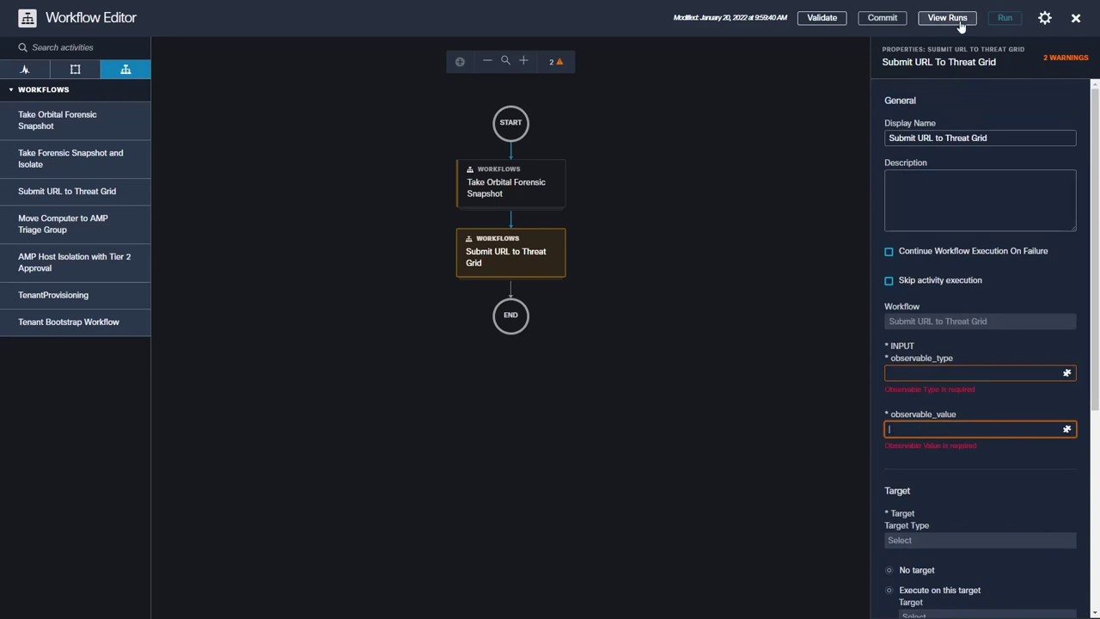
Close the workflow editor and delete the unnamed workflow.
{"action": "left_click", "coordinate": [1051, 22]}
{"action": "left_click", "coordinate": [1052, 24]}
{"action": "left_click", "coordinate": [1048, 22]}
{"action": "left_click", "coordinate": [1076, 22]}
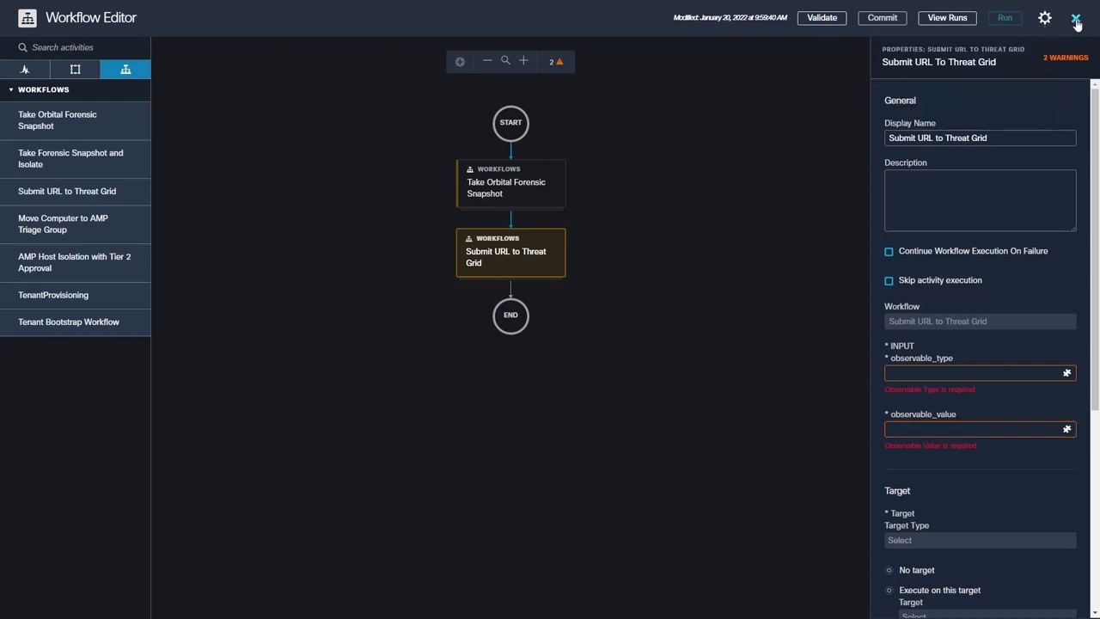
{"action": "left_click", "coordinate": [1077, 23]}
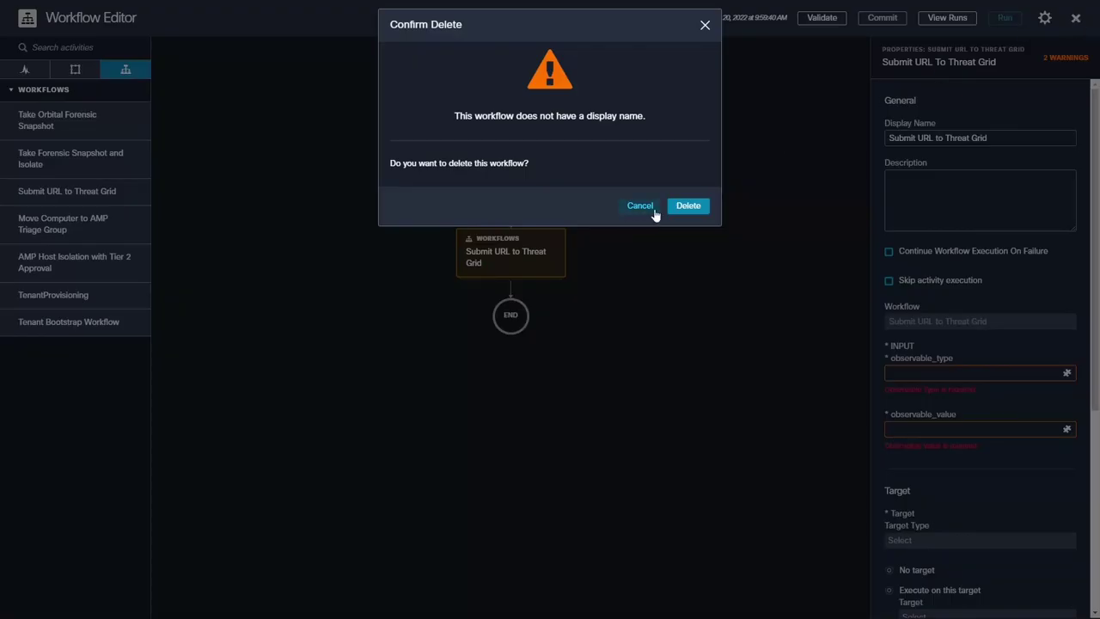
{"action": "left_click", "coordinate": [684, 211]}
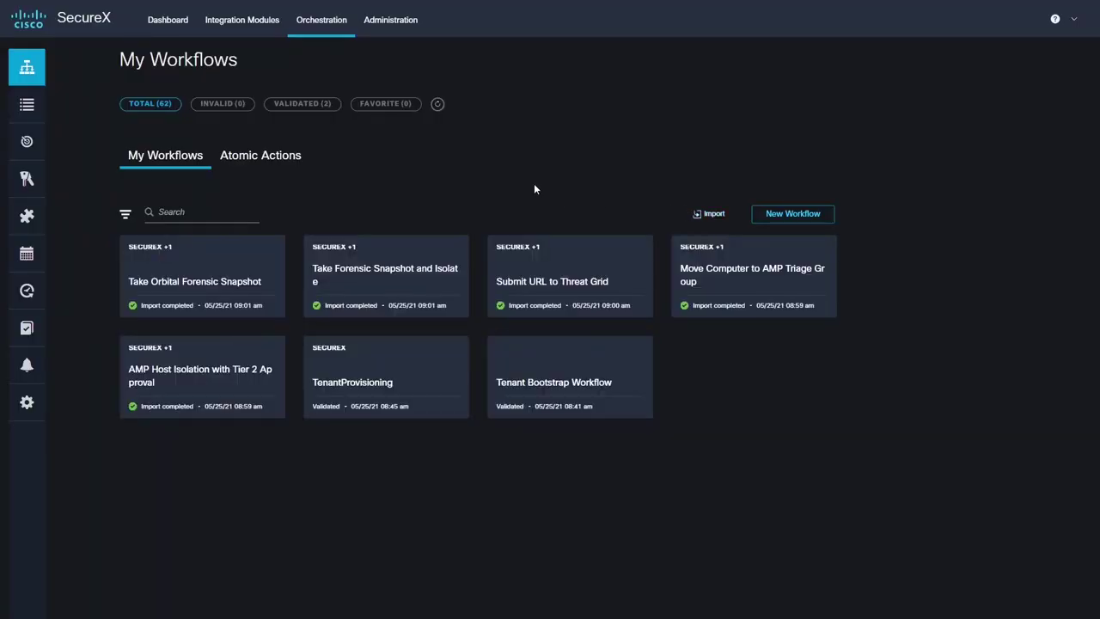